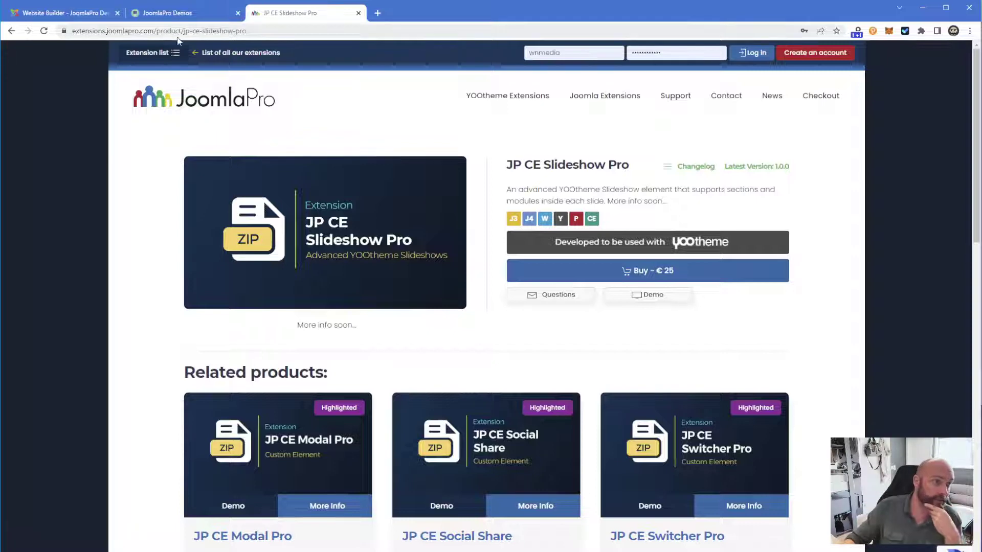
- Examine the demo site, then switch to the website builder and review the Slideshow PRO page's sections in the layout and preview
click(184, 20)
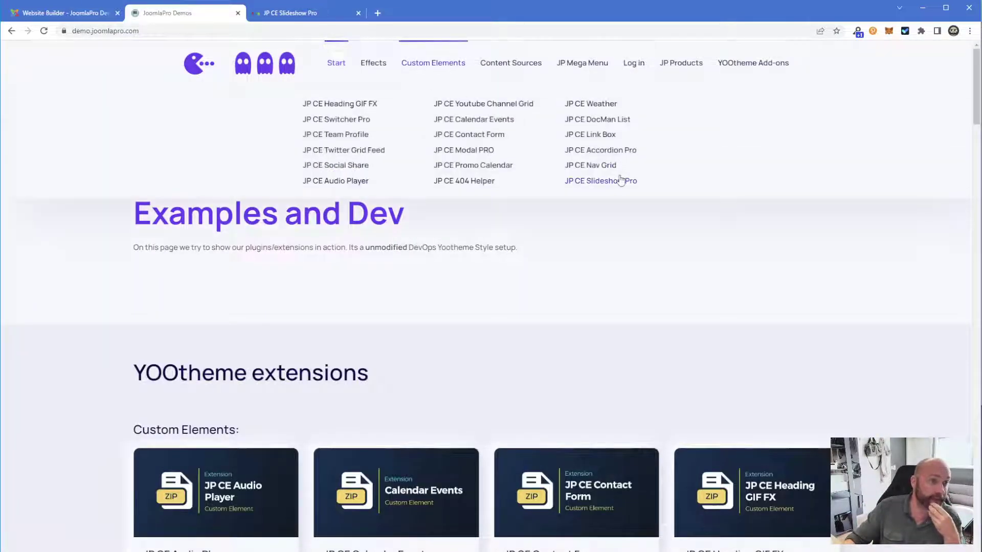
click(70, 14)
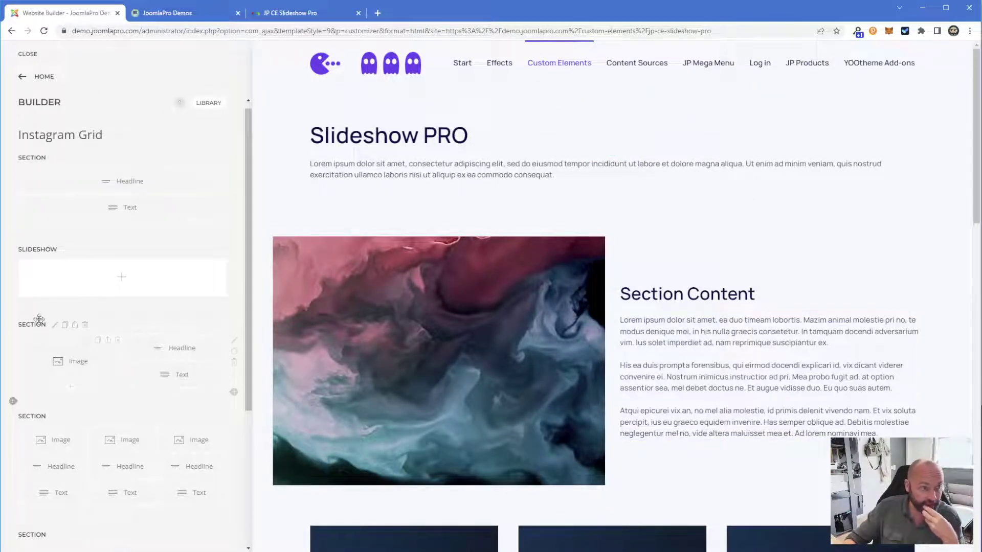
scroll(42, 338, down, 3)
scroll(435, 353, down, 1)
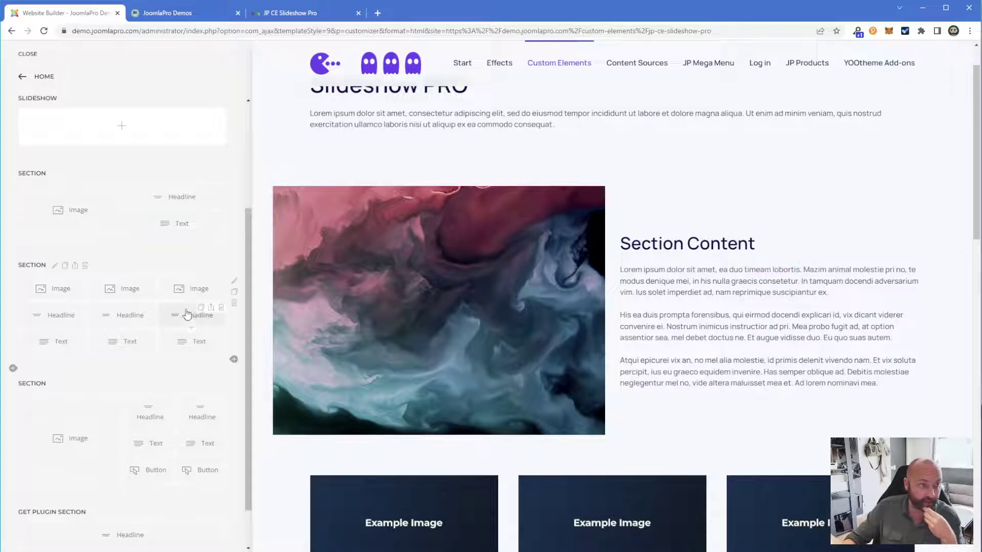
scroll(442, 391, down, 7)
scroll(443, 393, up, 2)
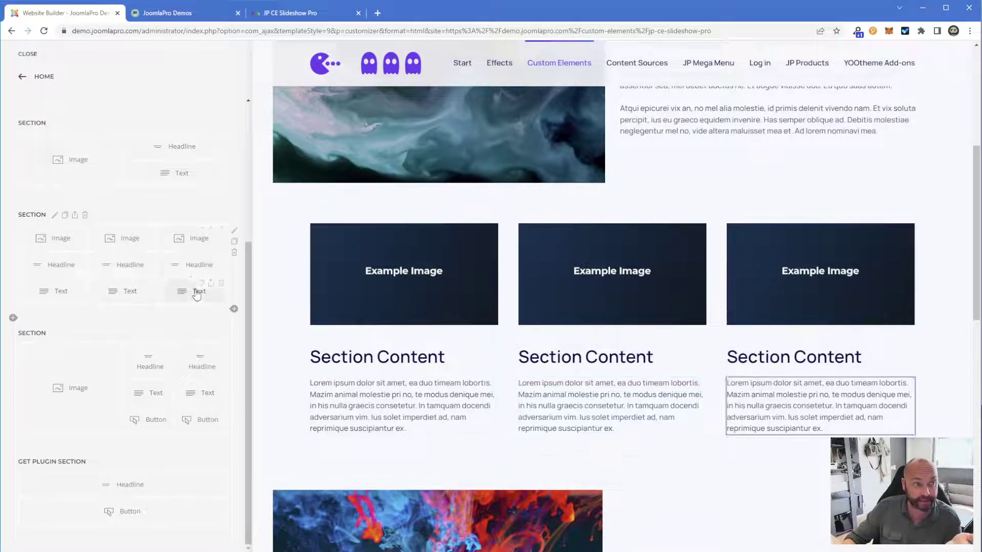
scroll(583, 378, down, 1)
scroll(583, 378, down, 7)
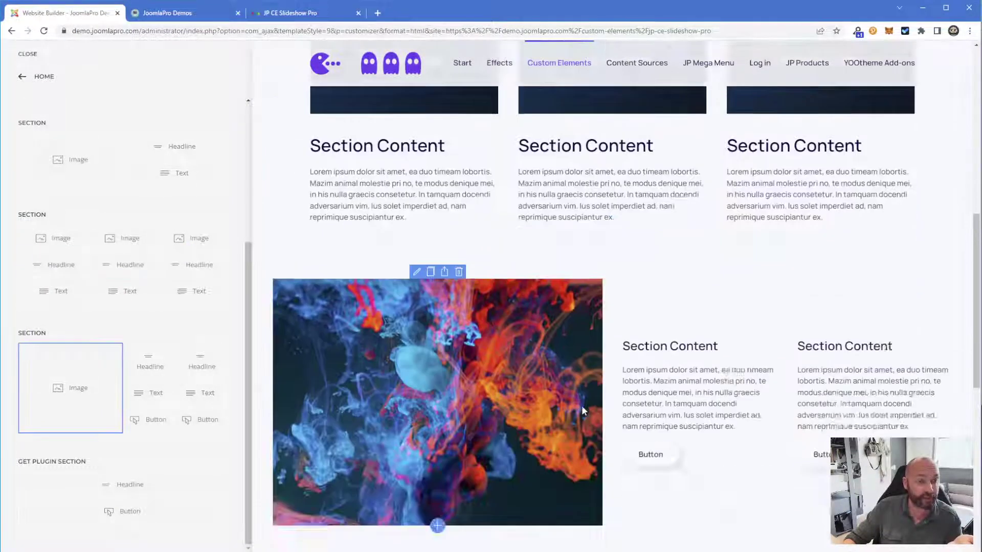
scroll(579, 358, up, 2)
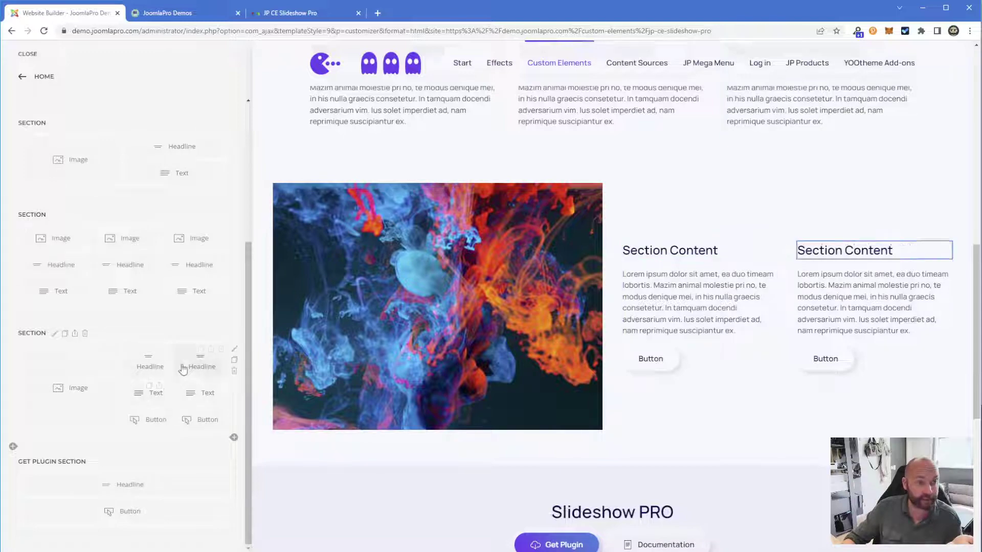
scroll(556, 378, up, 5)
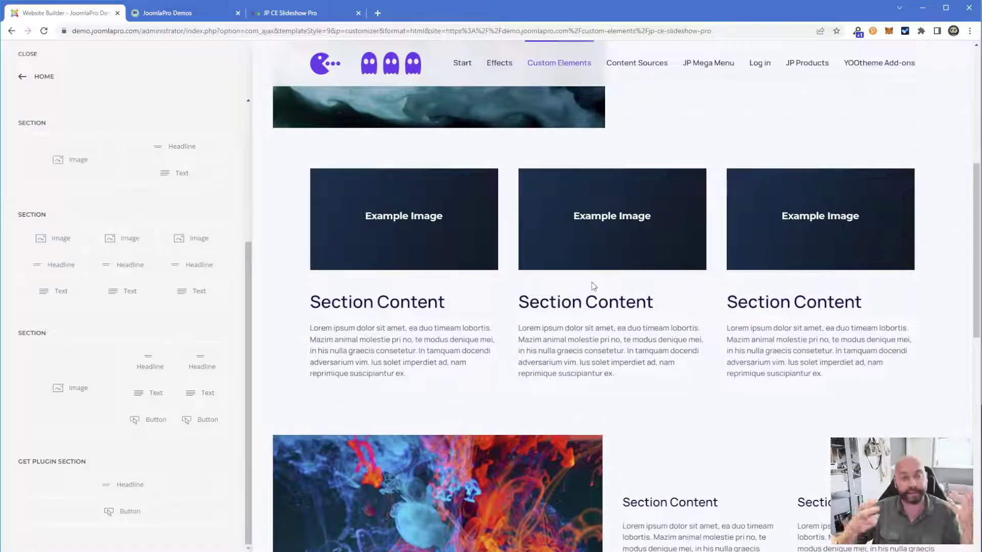
scroll(633, 169, up, 6)
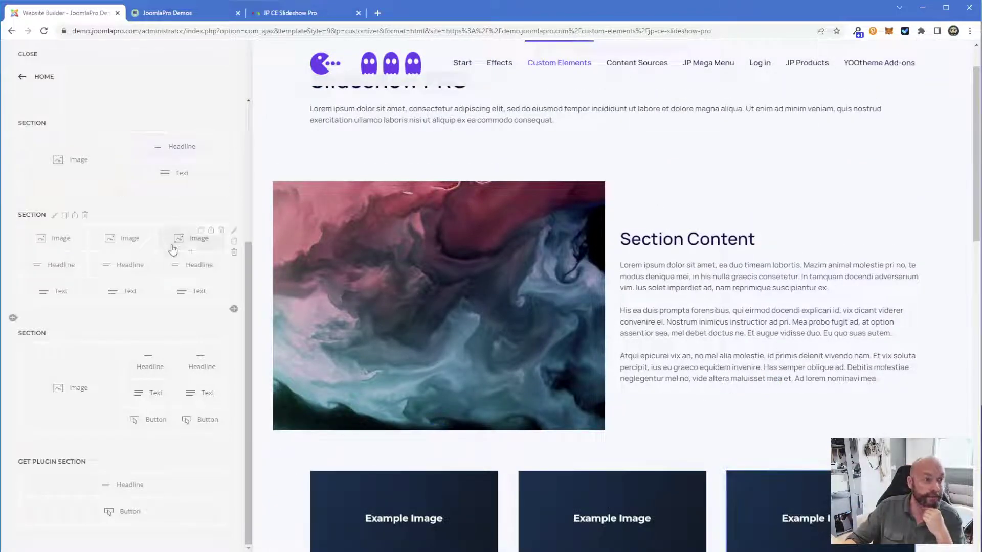
- Check the ID of the first content section, the one with an image beside a headline and text
scroll(128, 225, up, 1)
click(55, 175)
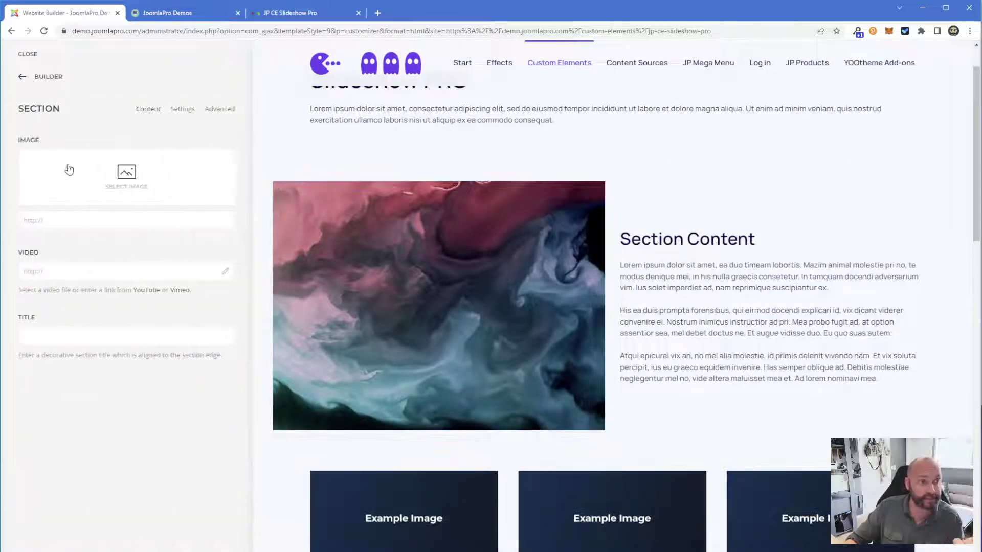
click(224, 111)
scroll(71, 370, down, 3)
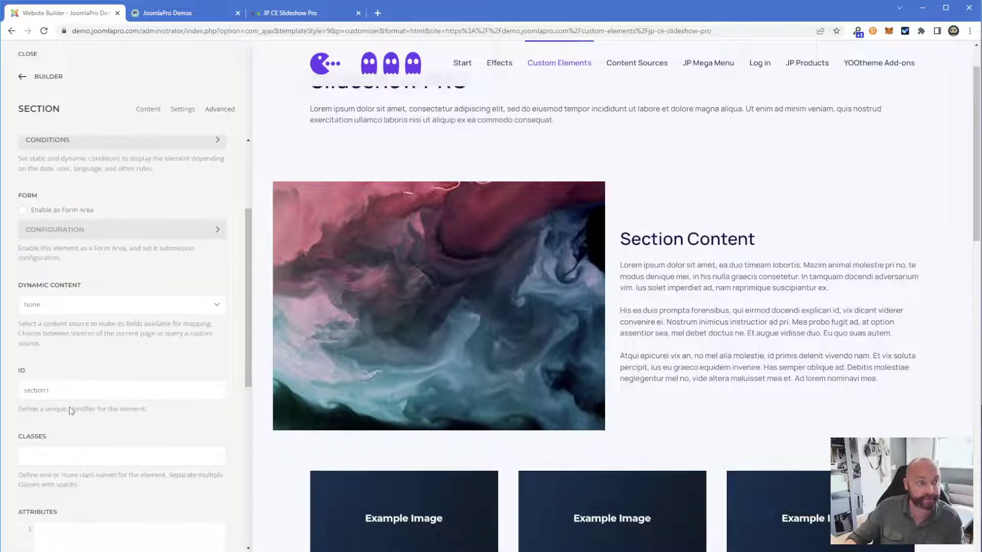
double_click(55, 395)
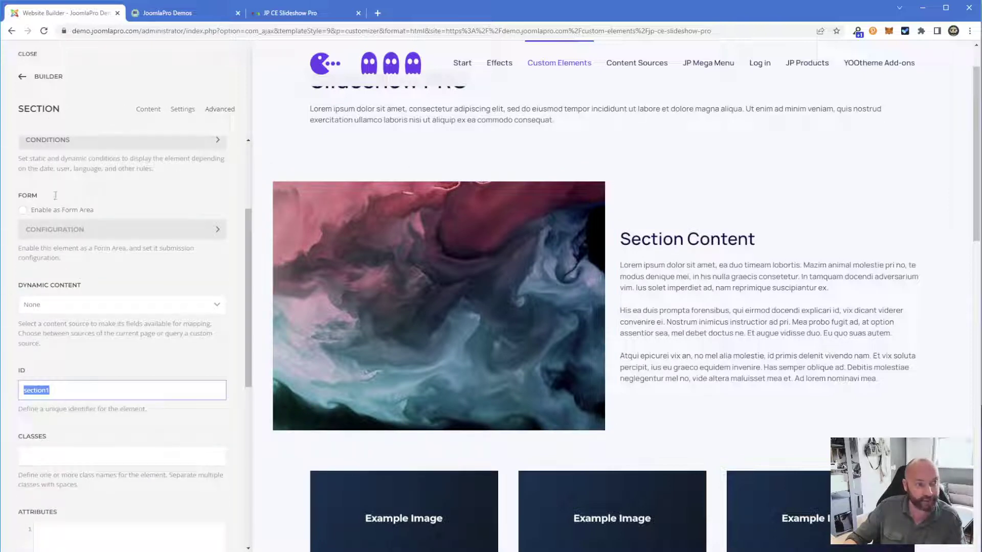
click(43, 78)
click(41, 77)
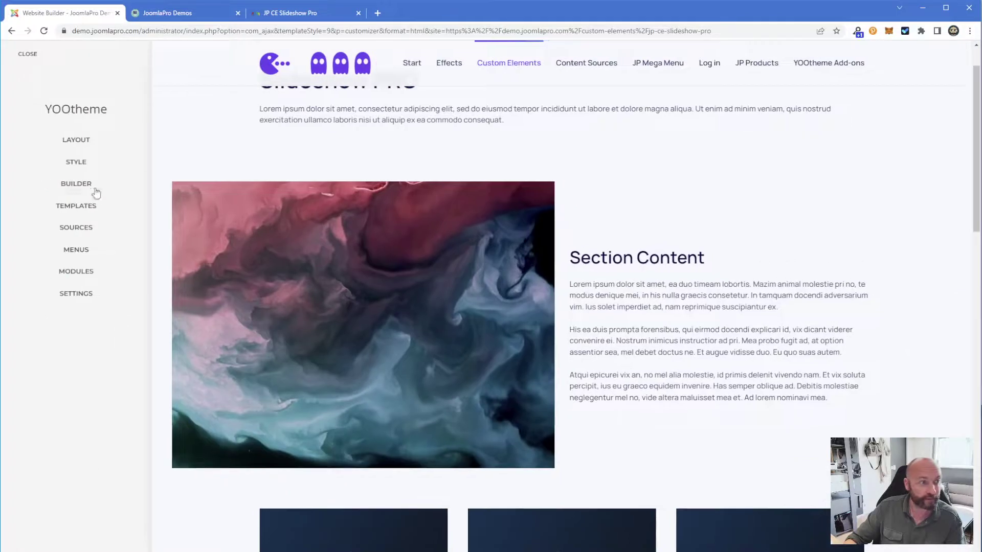
- Check the ID of the second content section, the one with three image, headline and text columns
click(93, 192)
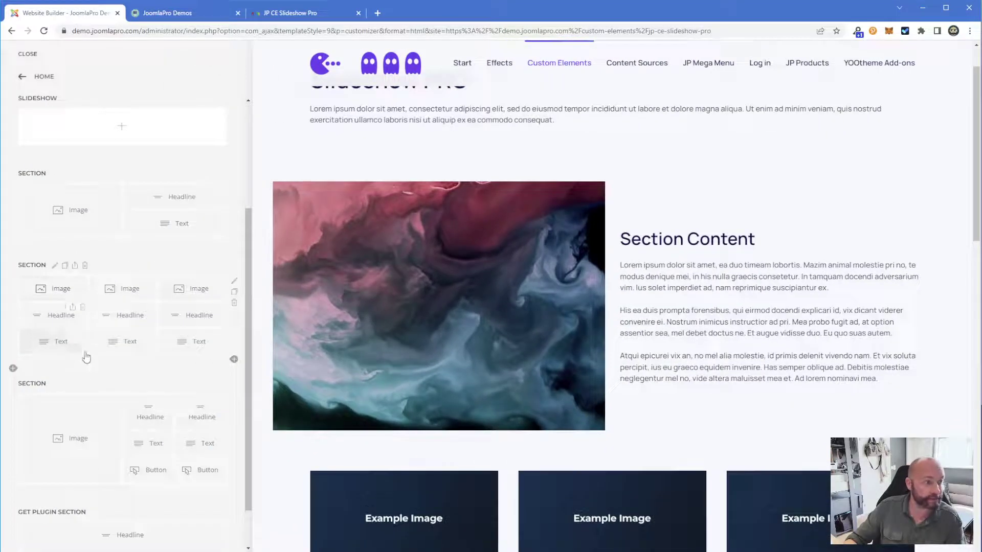
click(57, 266)
click(183, 110)
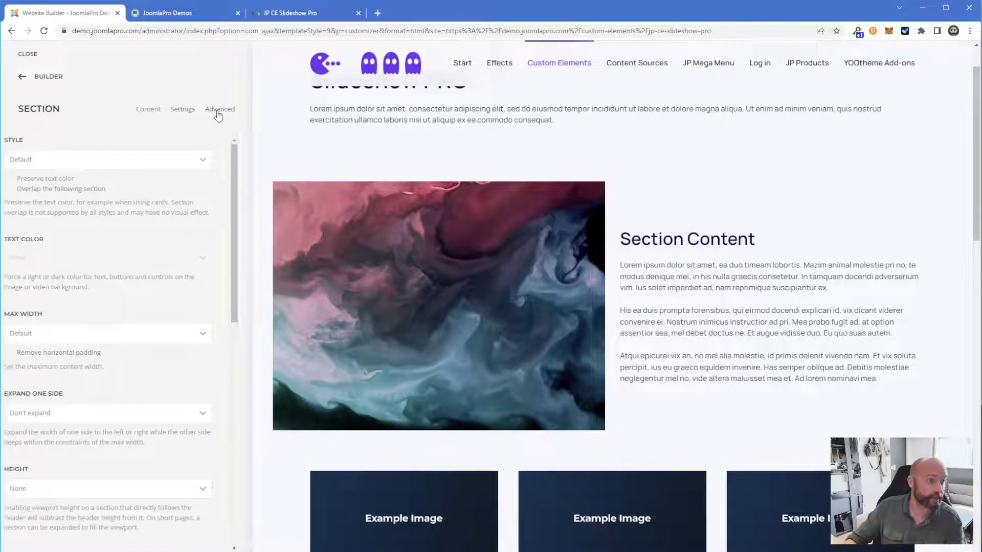
click(217, 112)
double_click(59, 341)
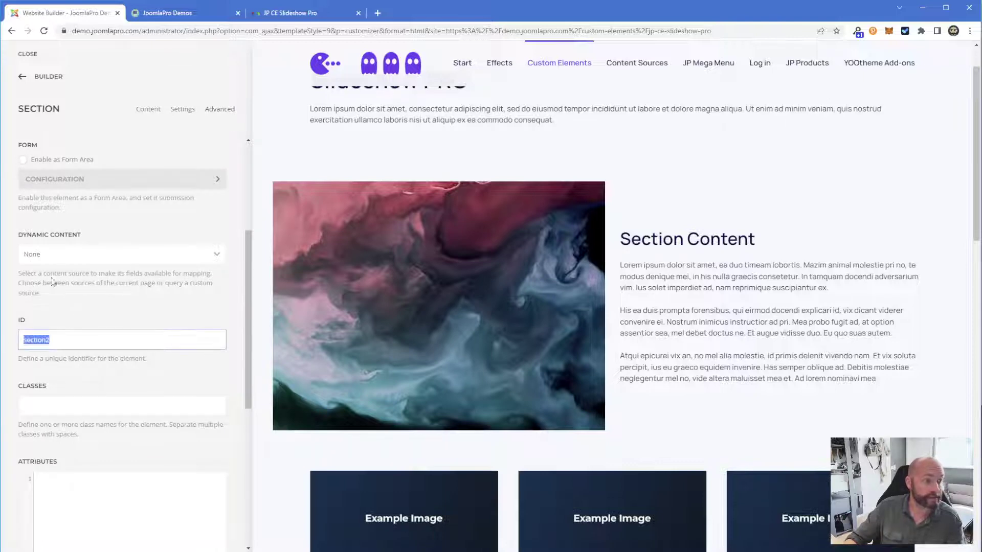
click(43, 77)
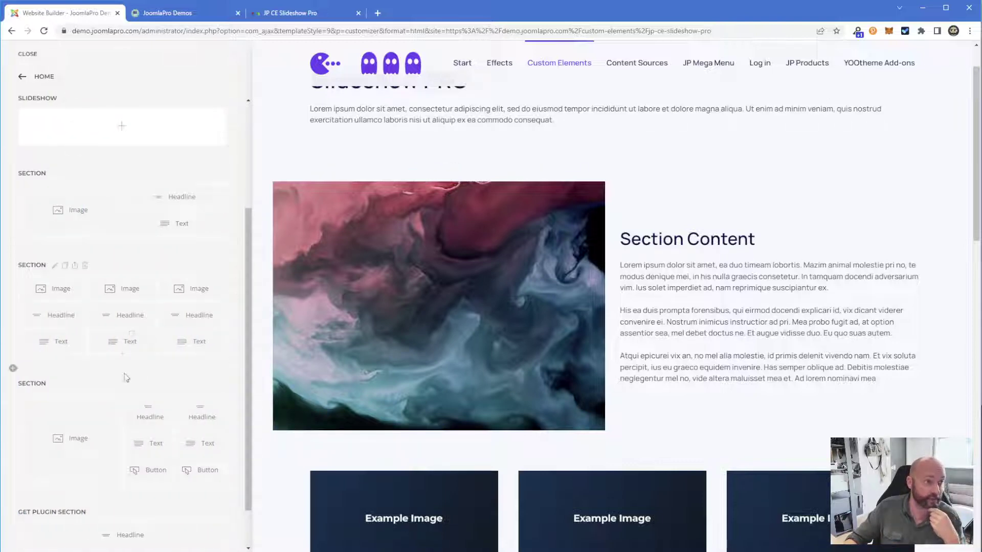
- Add a JP CE Slideshow Pro element to the empty Slideshow section and create a new item in it
scroll(193, 340, up, 1)
scroll(610, 379, up, 1)
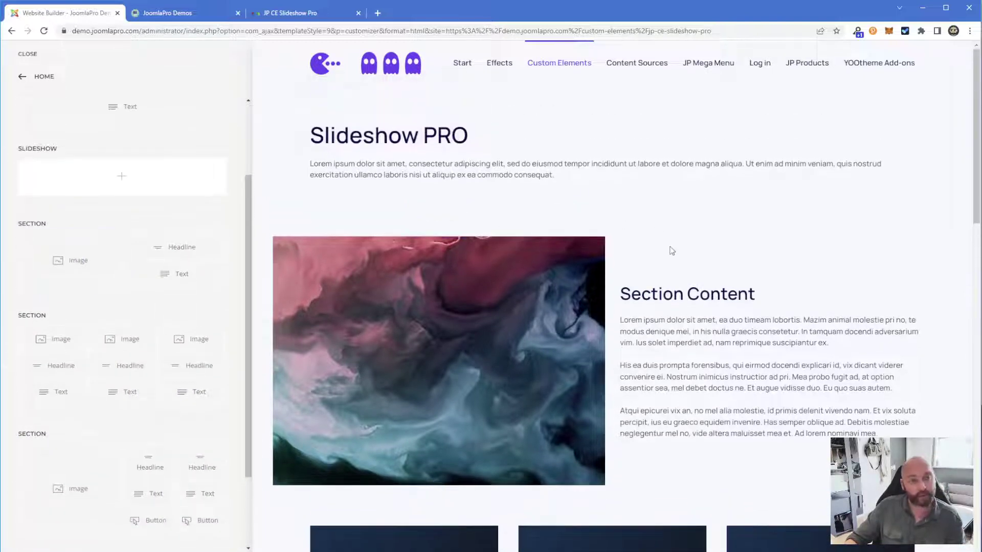
click(138, 188)
scroll(490, 327, down, 4)
click(444, 442)
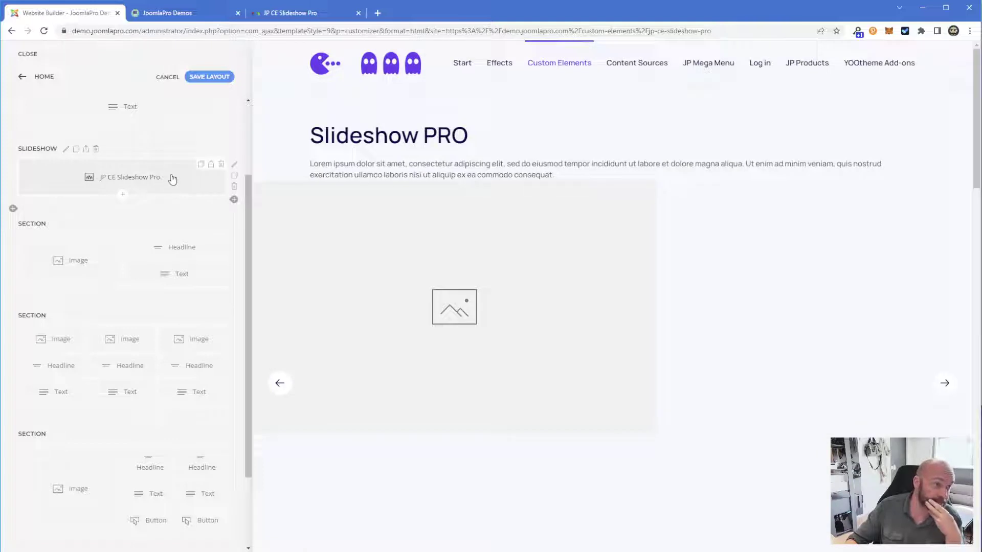
click(133, 180)
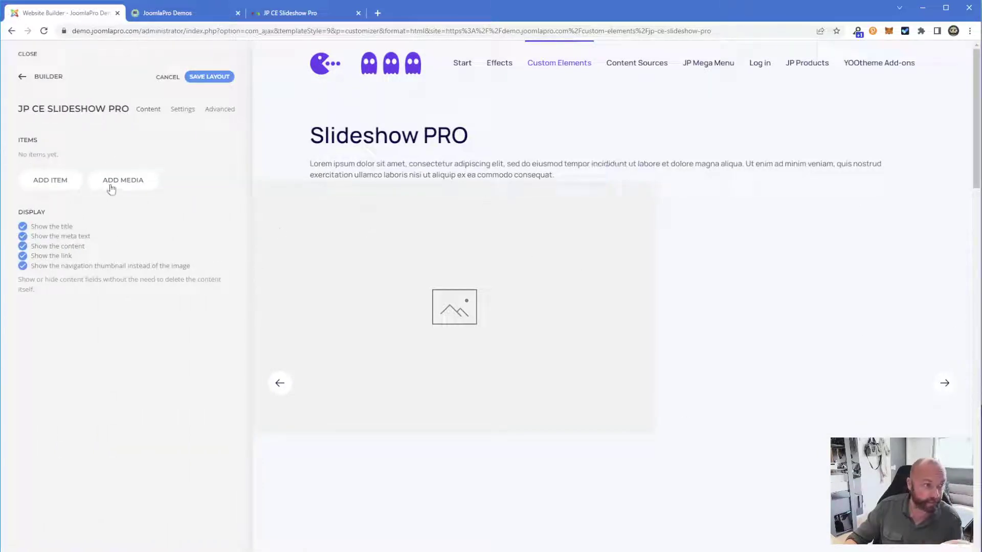
click(49, 185)
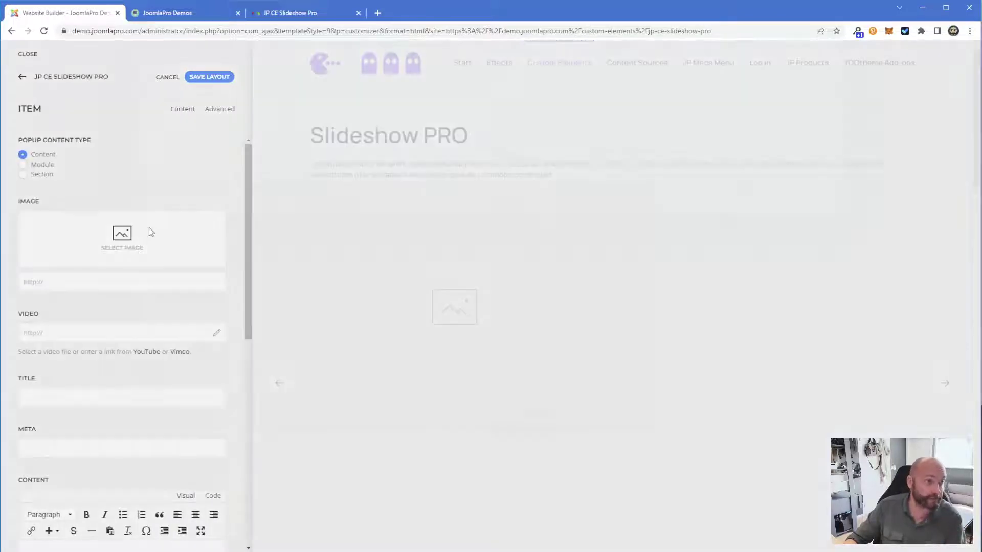
- Find example_image.jpg by searching the files for "ex" and set it as the slideshow item's image
click(150, 229)
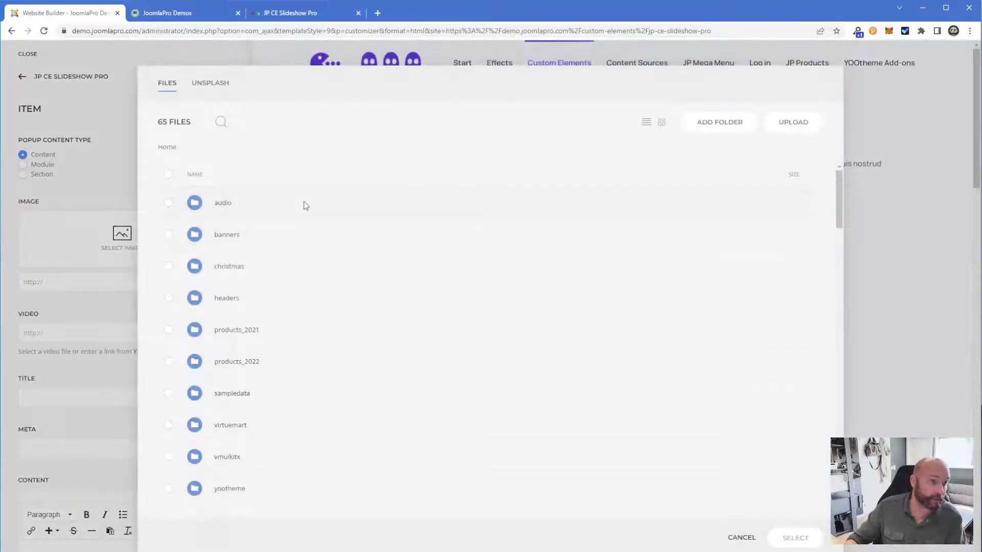
click(228, 122)
text(ex)
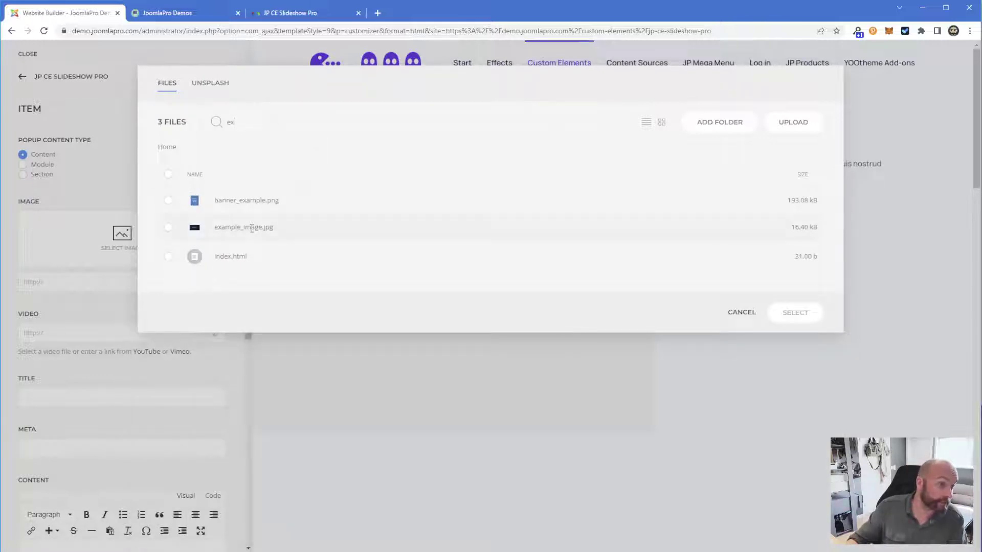
click(252, 228)
click(794, 311)
- Enter "fdsa fsda" as the slideshow item's content text and check it in the preview
click(95, 409)
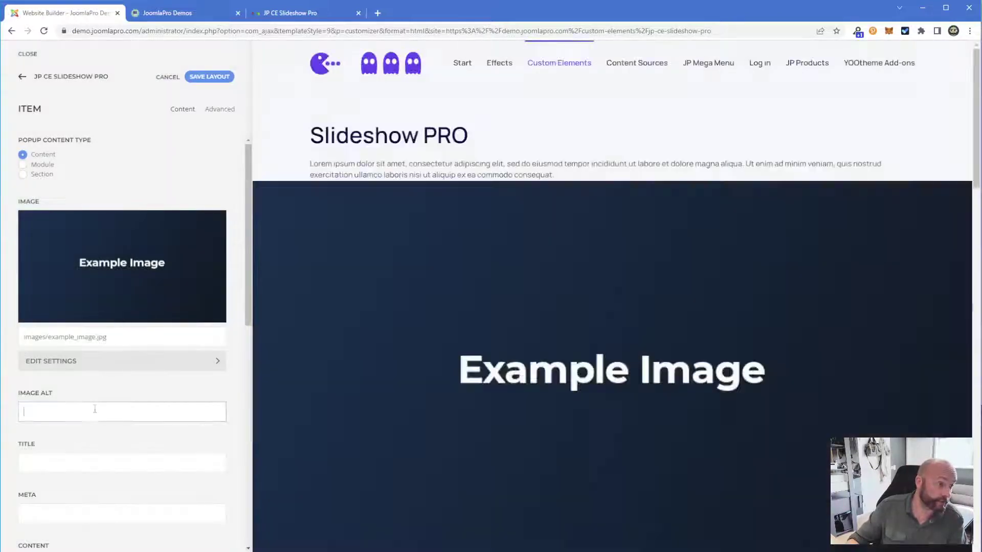
scroll(87, 450, down, 8)
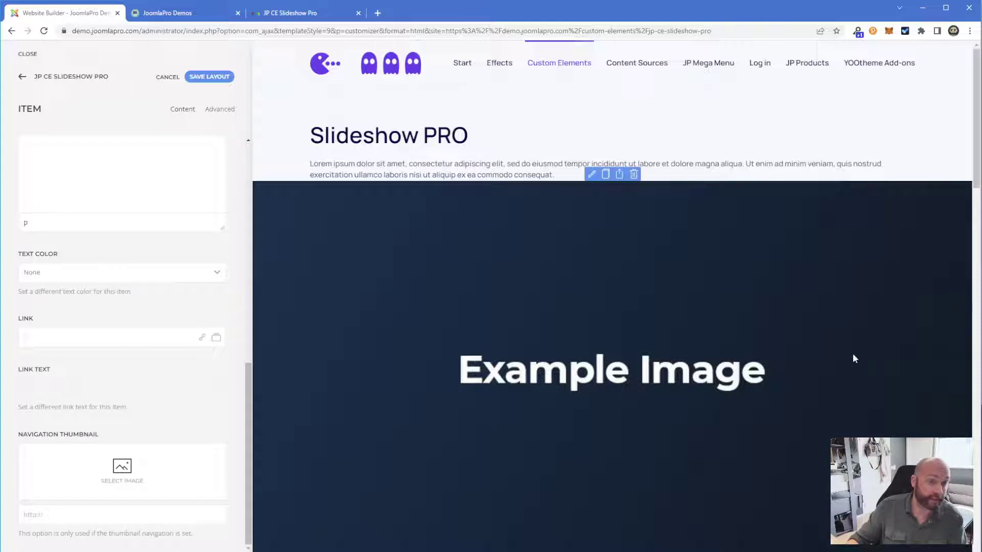
scroll(852, 354, down, 1)
scroll(76, 256, up, 1)
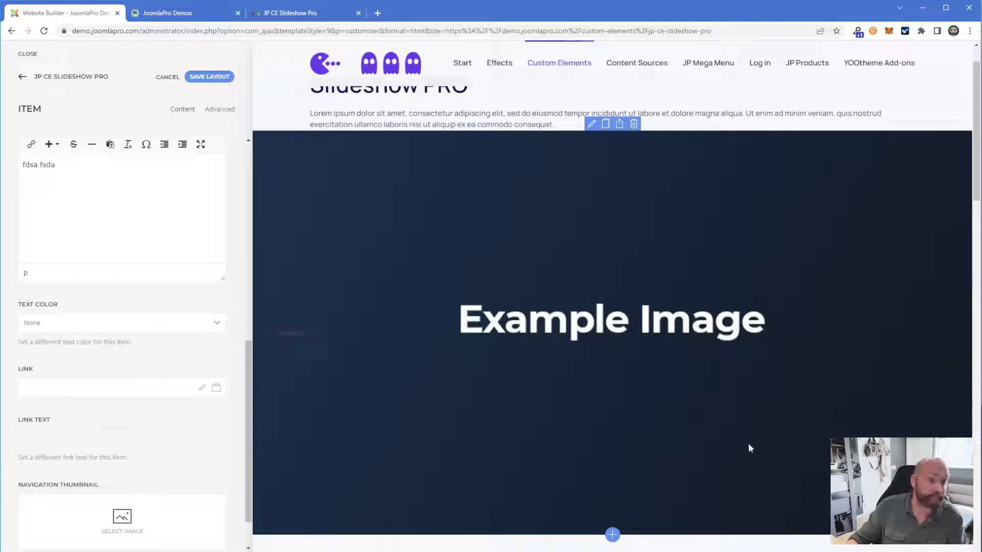
scroll(128, 251, up, 8)
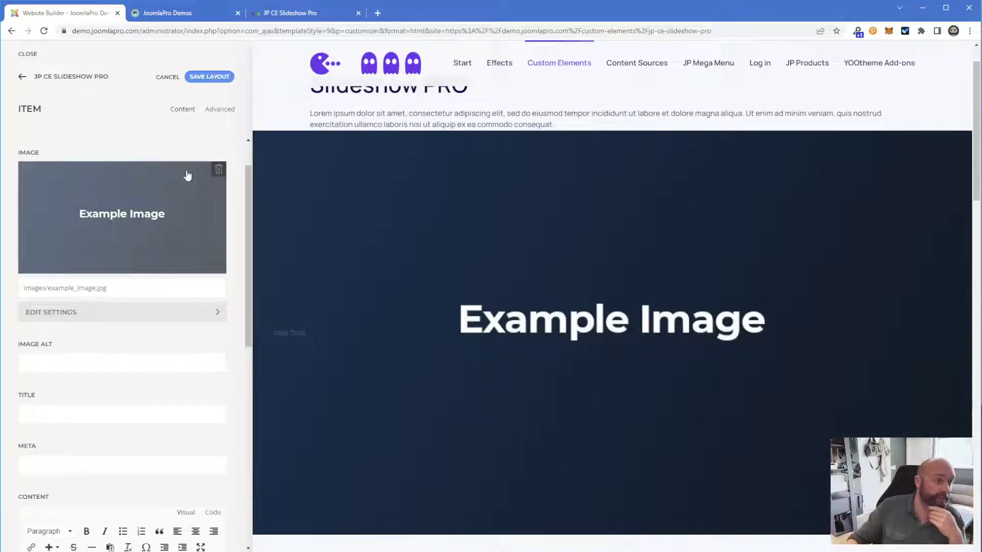
- Remove the image from the slideshow item and reopen the item from the element's item list
click(218, 171)
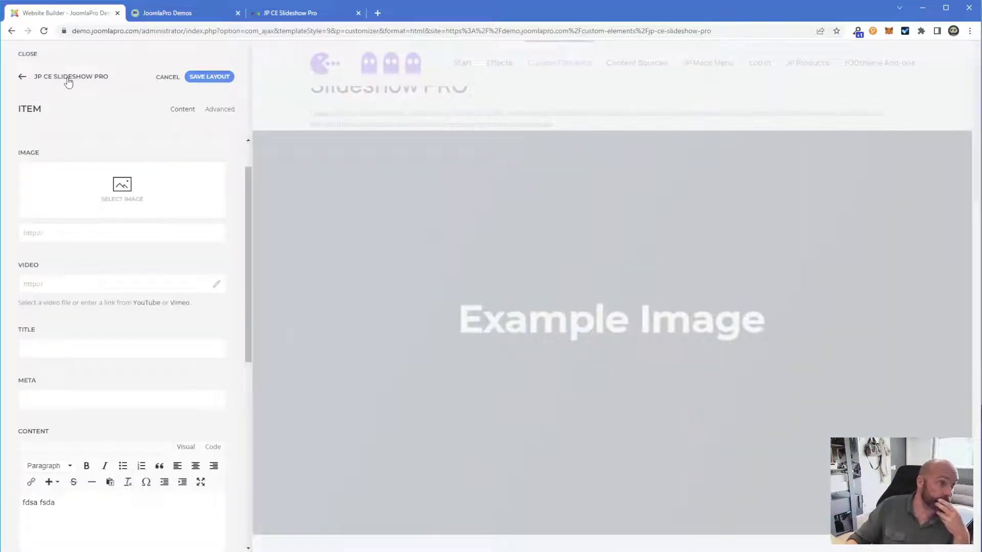
click(68, 82)
click(54, 160)
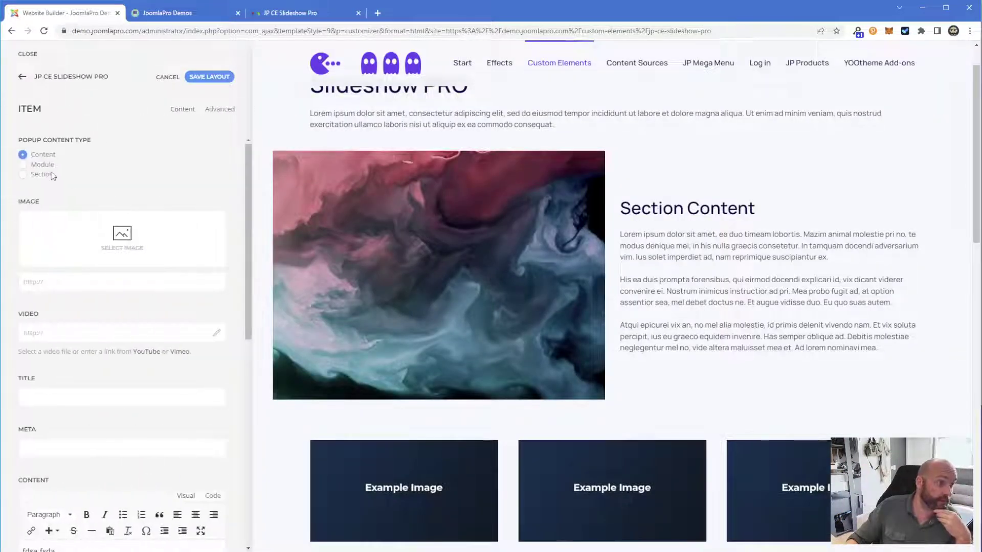
- Set the item's popup content type to Section with the section ID section1
click(22, 175)
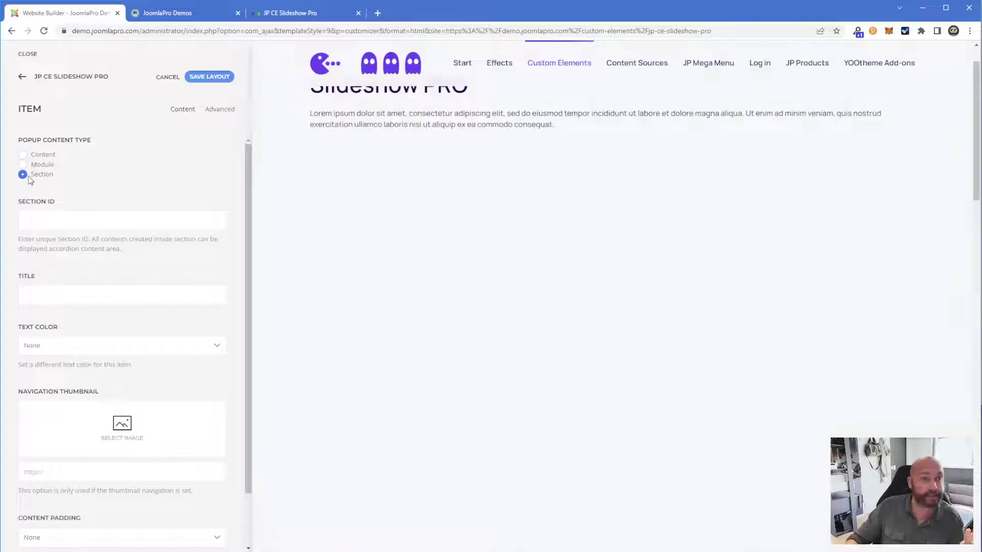
click(61, 218)
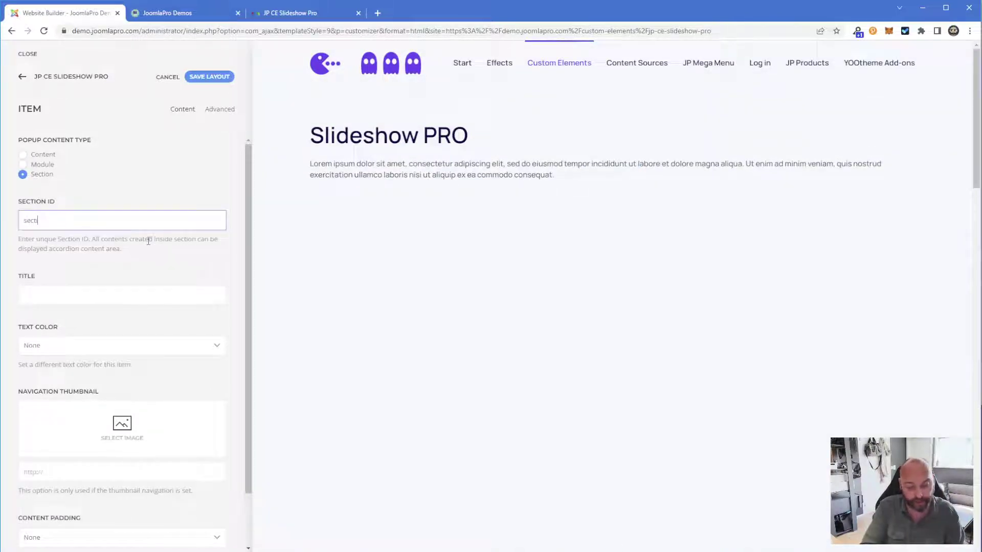
text(section1)
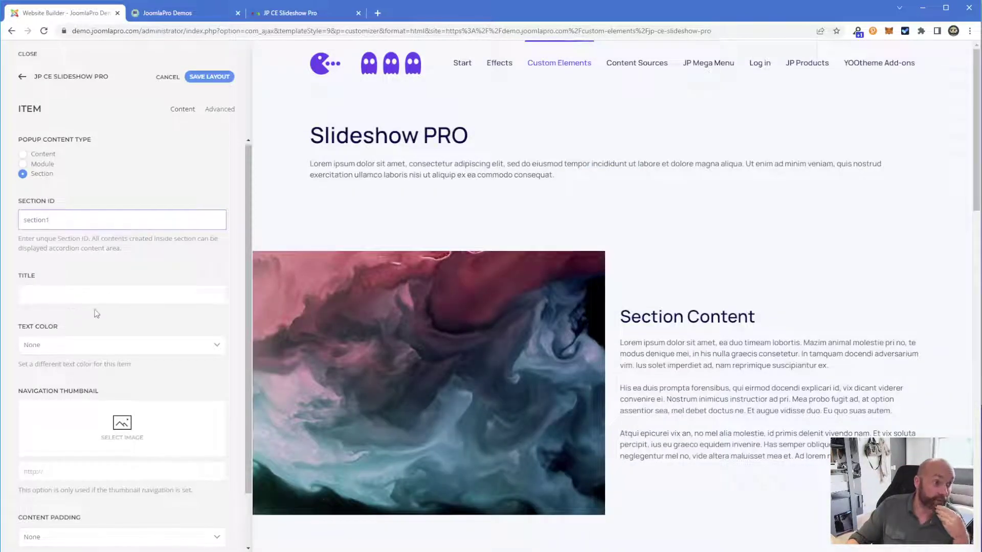
- Examine the slideshow item's text color, navigation thumbnail, content padding and content background options
scroll(161, 300, down, 1)
click(149, 283)
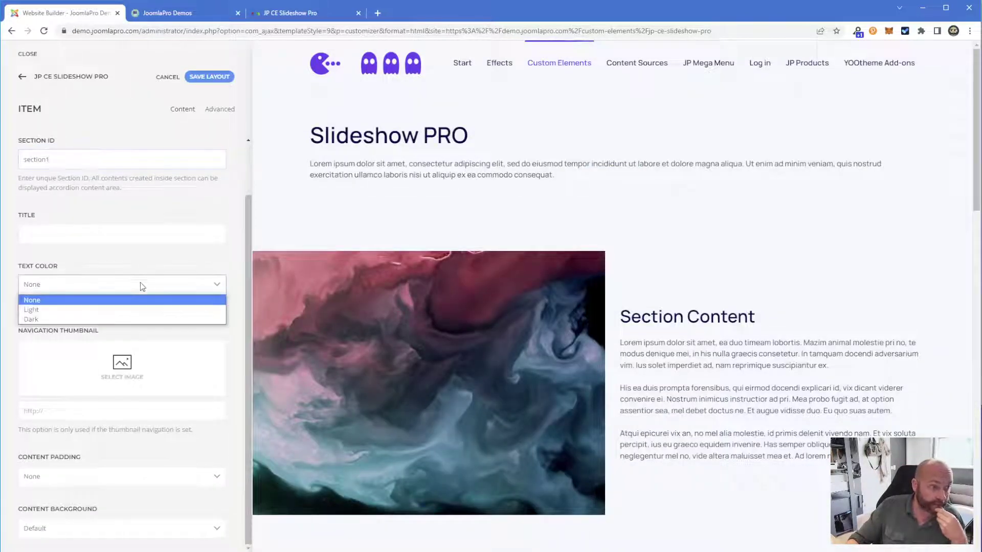
click(93, 280)
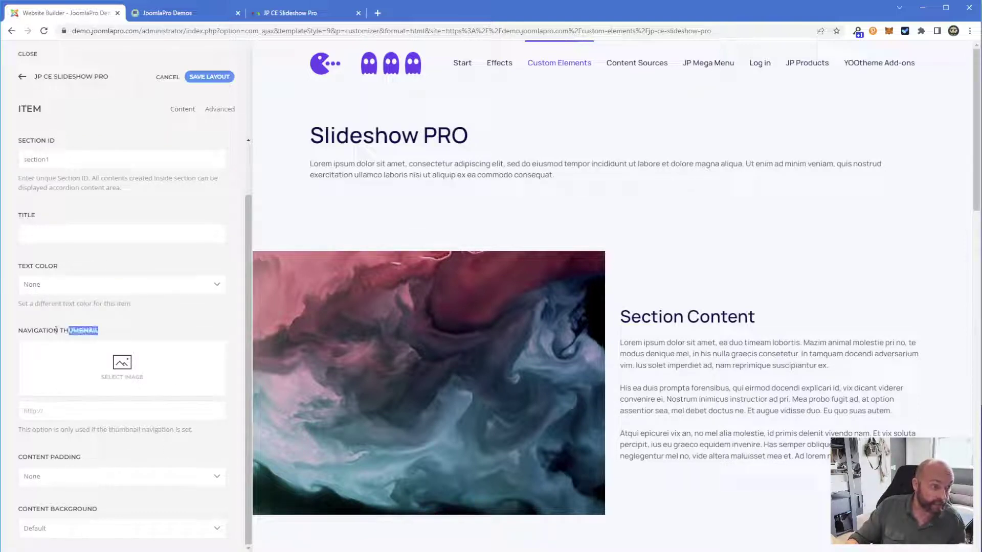
click(131, 414)
click(60, 477)
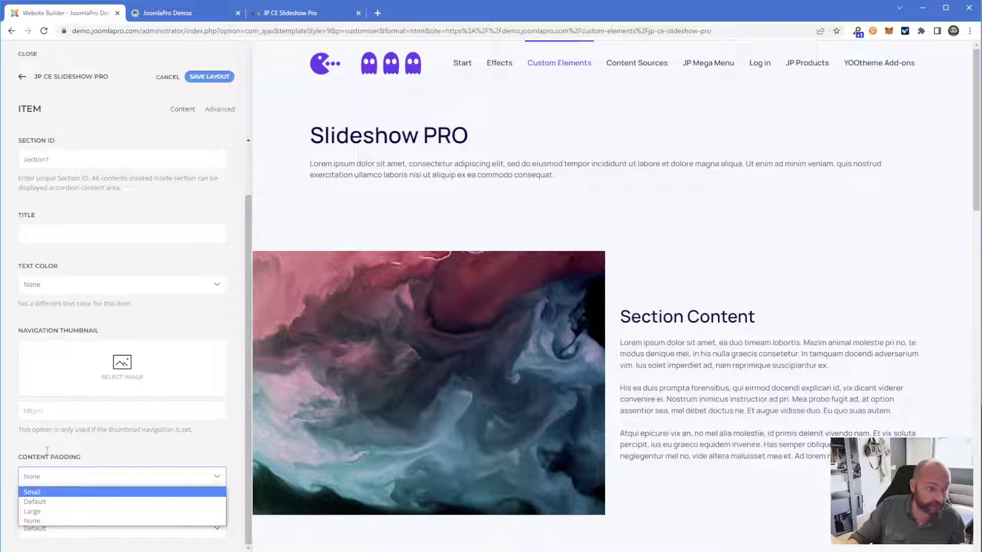
drag(81, 455, 14, 460)
click(51, 532)
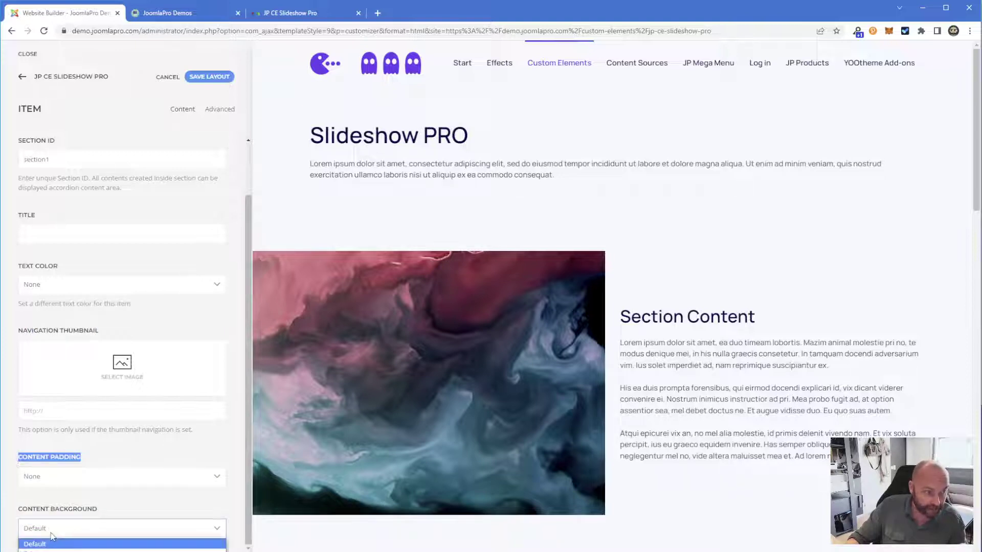
click(51, 541)
- Set the section1 slideshow item's content padding to Small
click(61, 477)
click(95, 496)
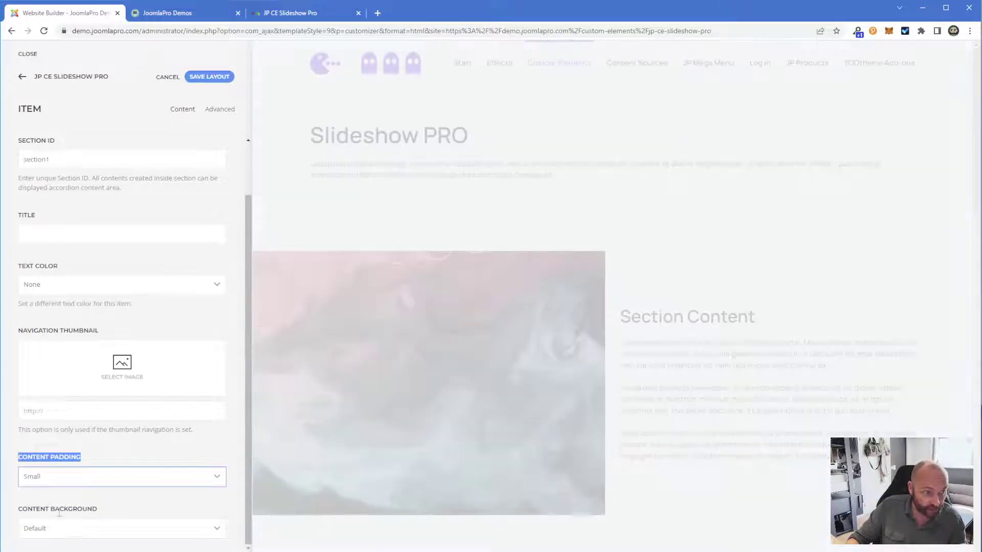
click(51, 509)
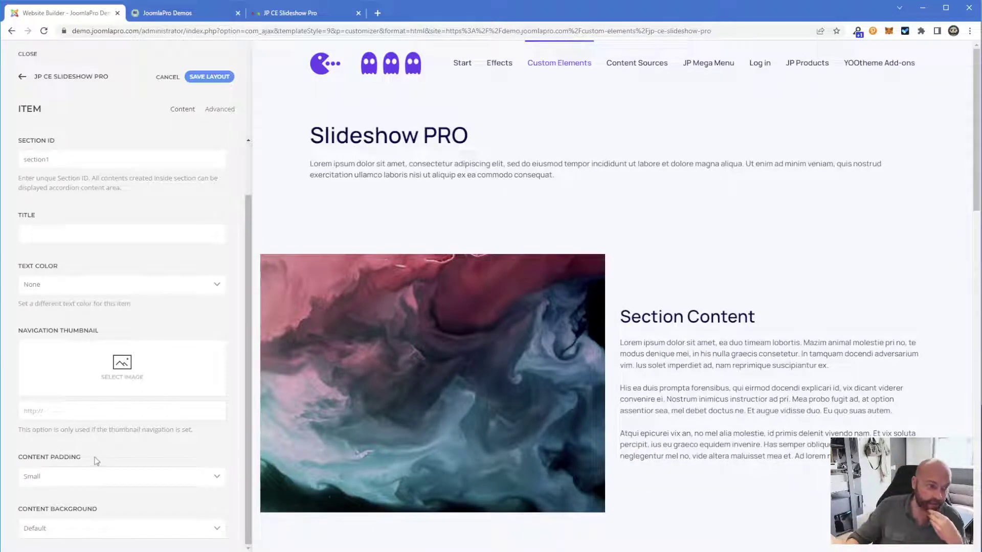
- Try the Primary content background on the section1 item, check it in the preview, and restore the background to Default
drag(96, 461, 4, 460)
click(77, 528)
click(51, 546)
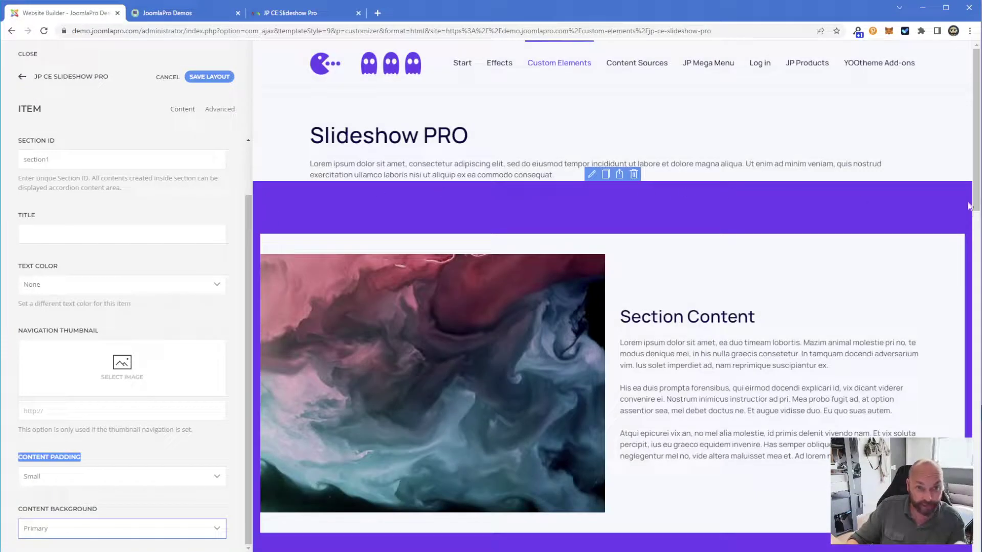
scroll(818, 307, down, 4)
scroll(864, 317, up, 5)
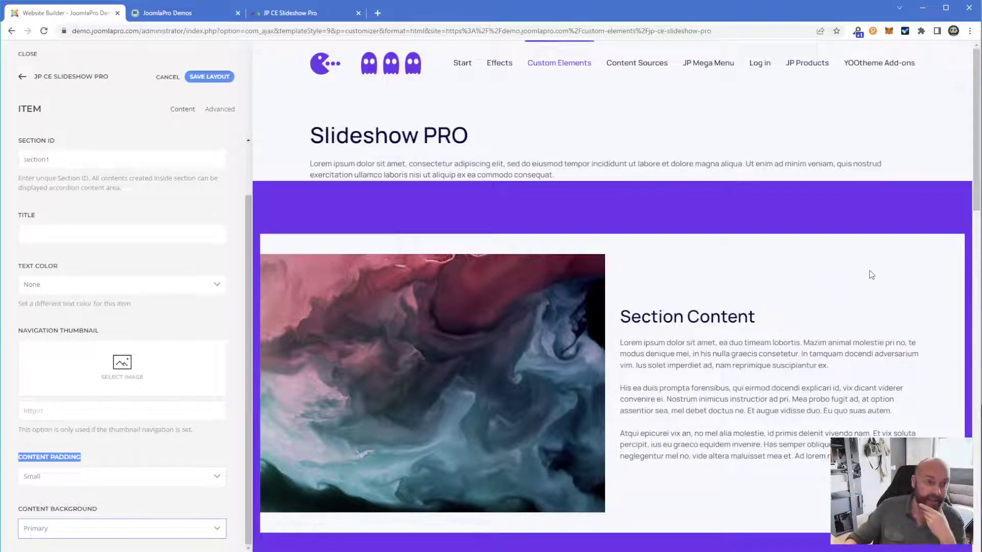
click(63, 526)
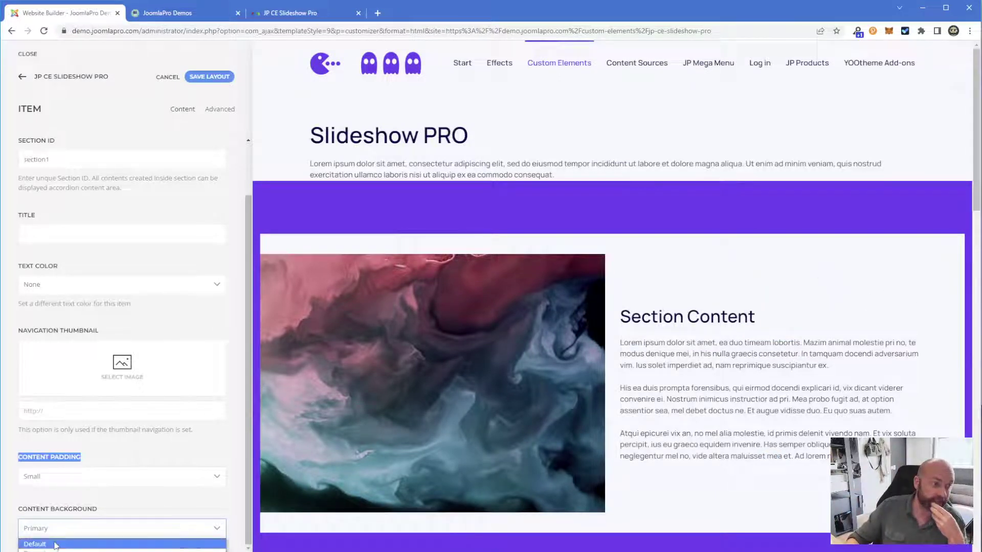
click(56, 544)
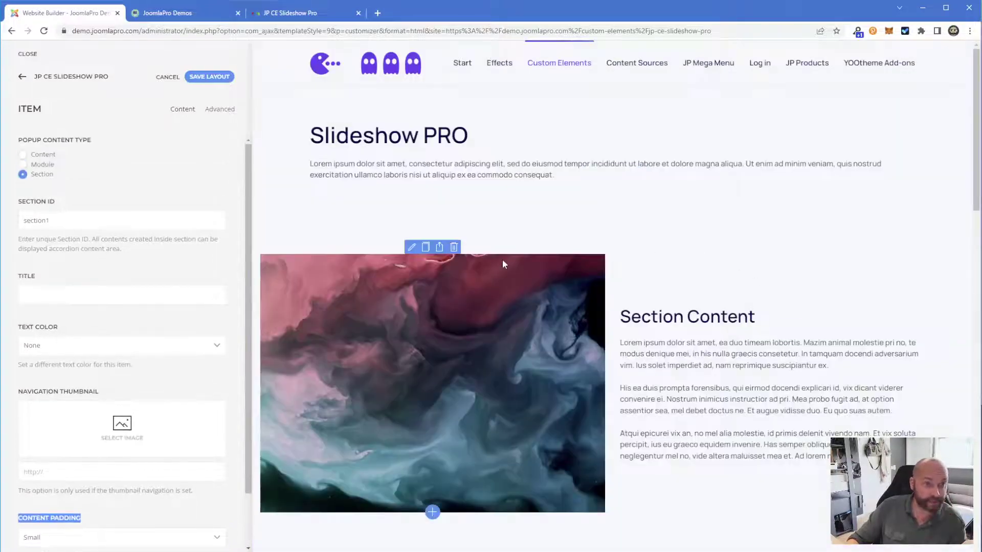
scroll(708, 290, down, 5)
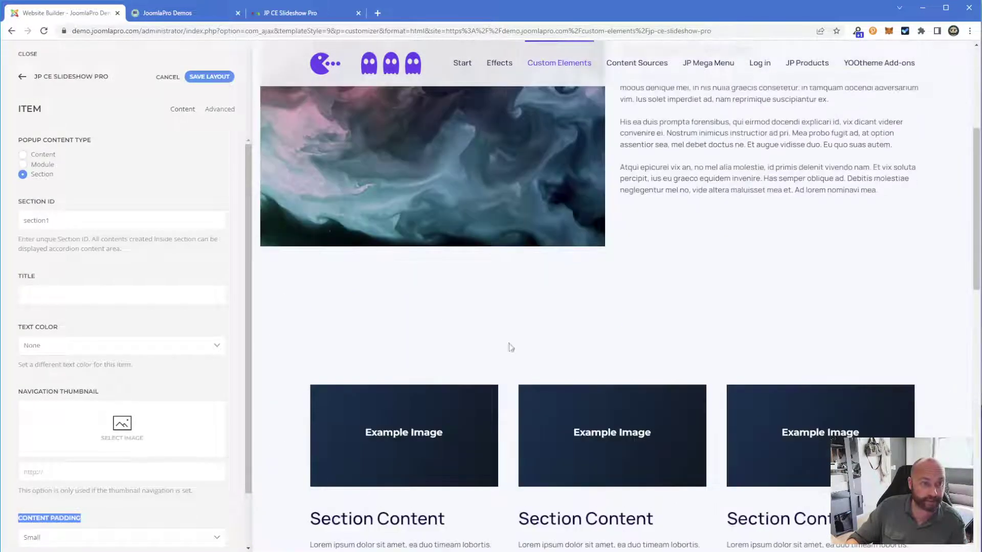
- Add a second slideshow item of type Section with the section ID section2, and cycle through the slides in the preview
click(30, 76)
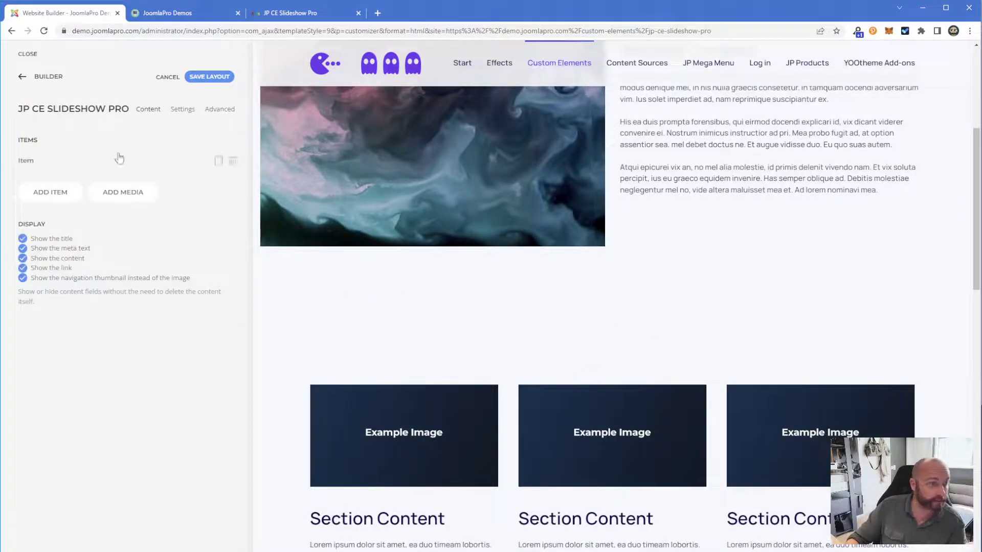
click(50, 191)
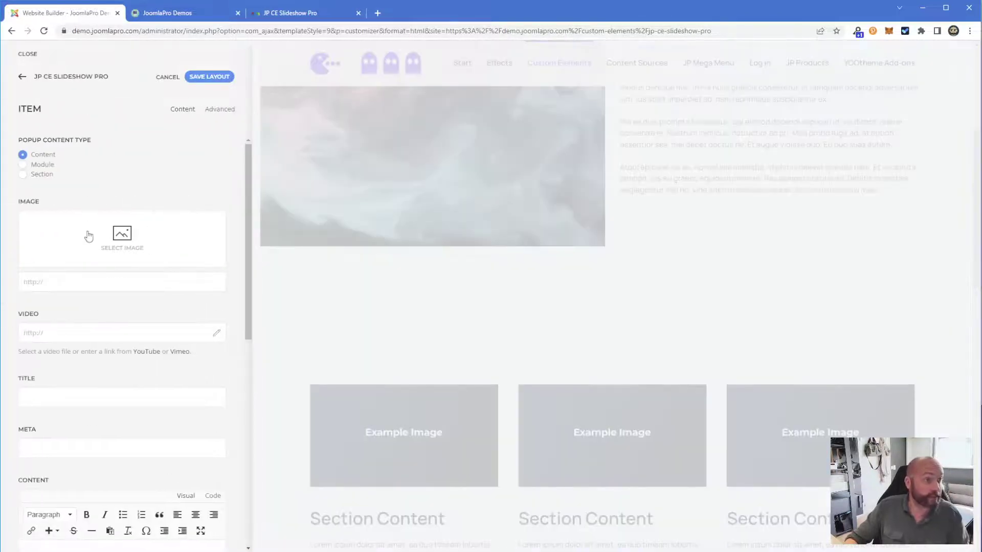
click(23, 174)
click(118, 225)
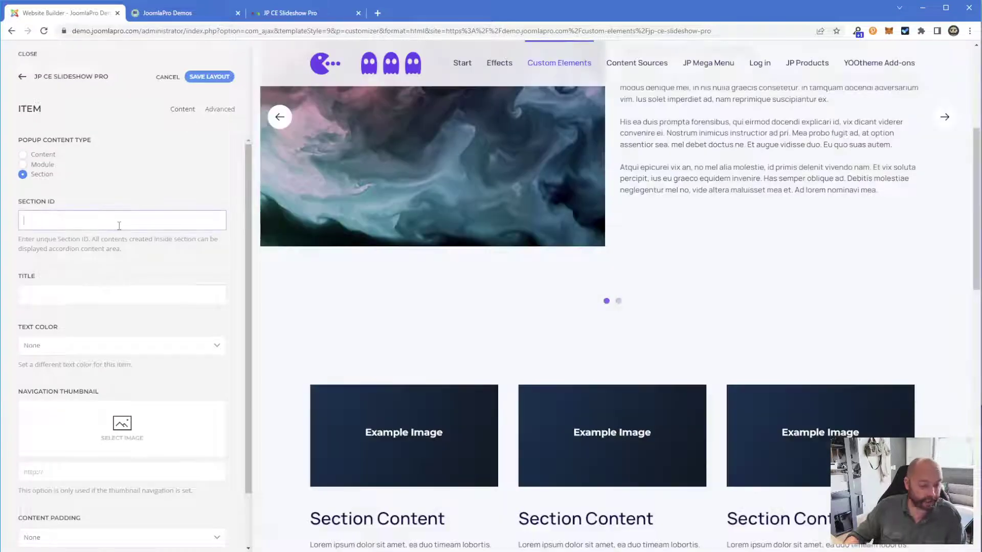
text(section2)
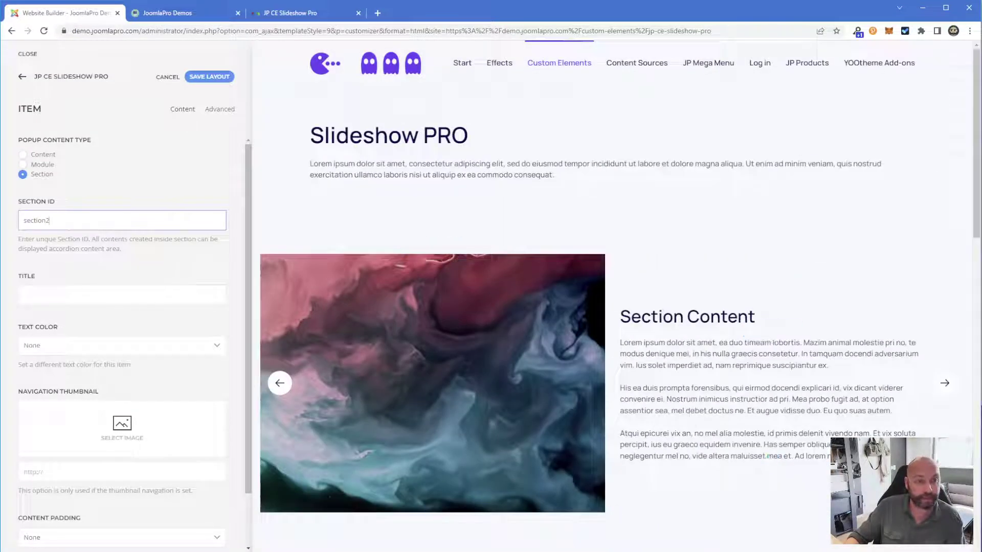
click(946, 384)
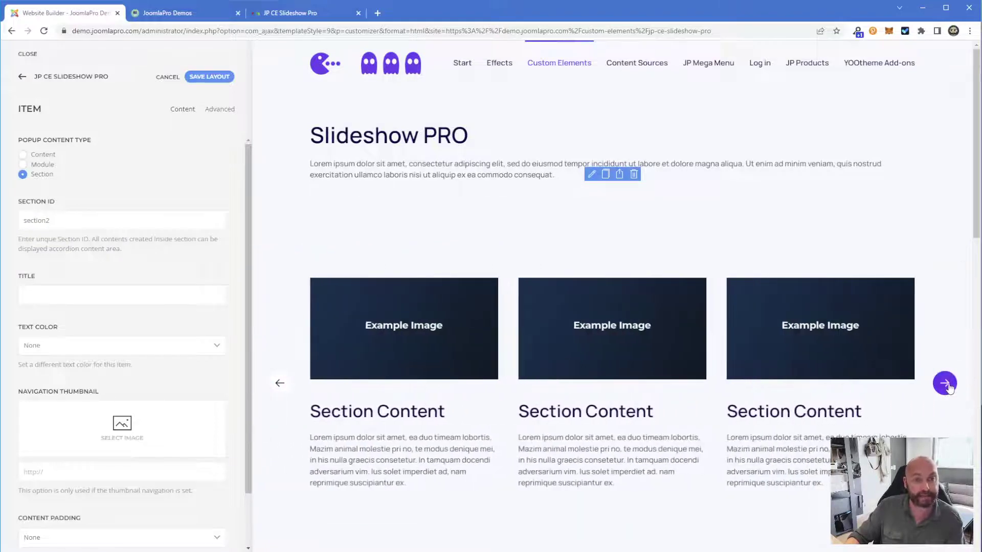
click(946, 385)
click(946, 384)
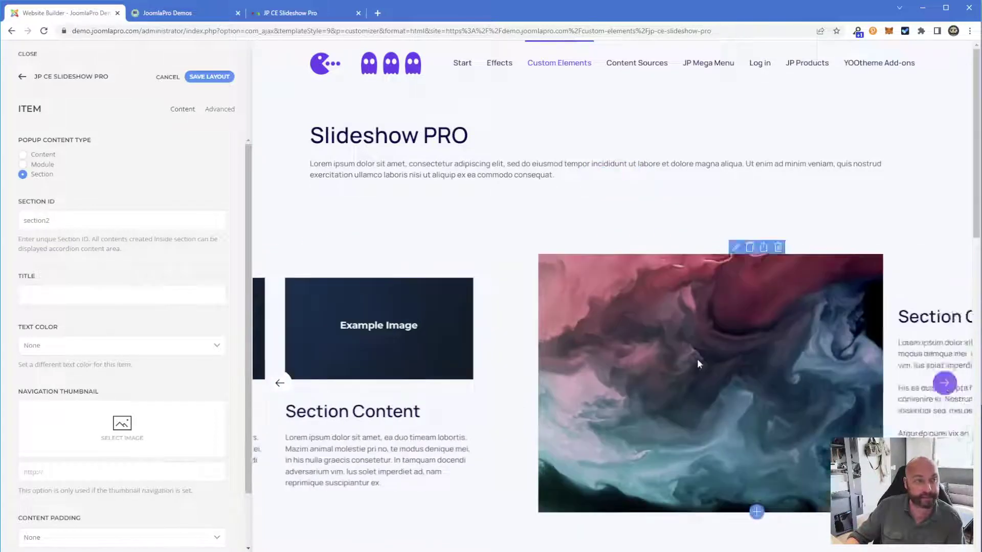
- Add a third slideshow item with popup content type Section and the section ID section3
click(22, 76)
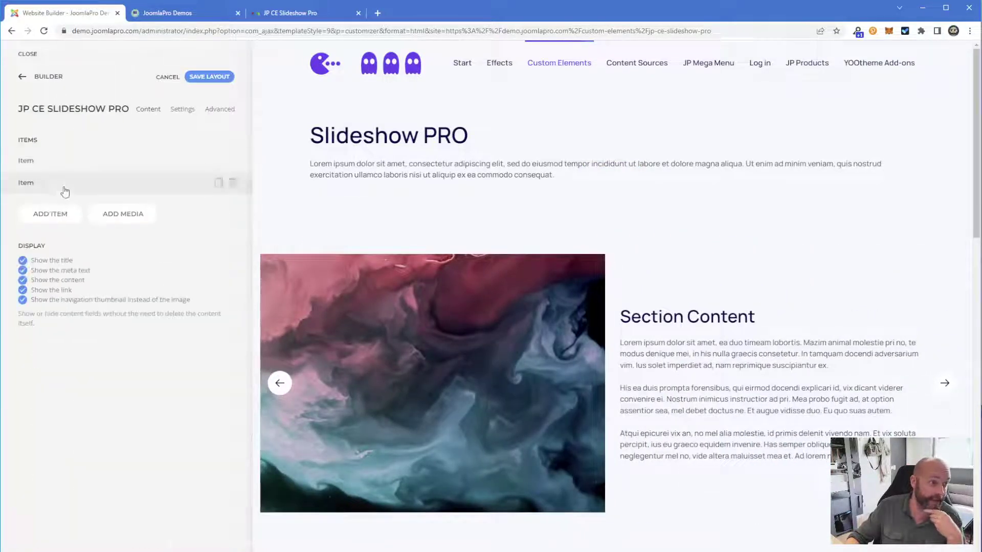
click(51, 215)
click(42, 174)
click(54, 221)
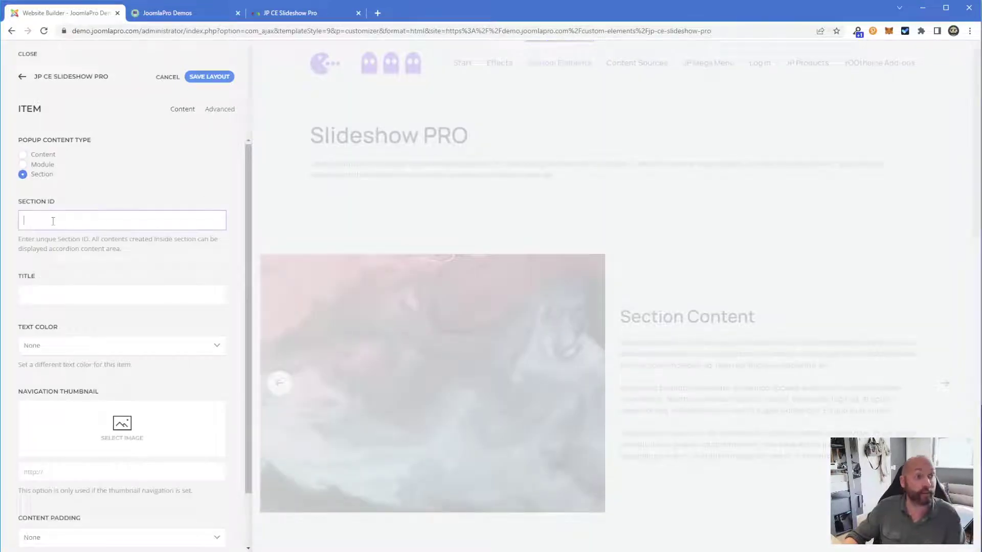
text(section)
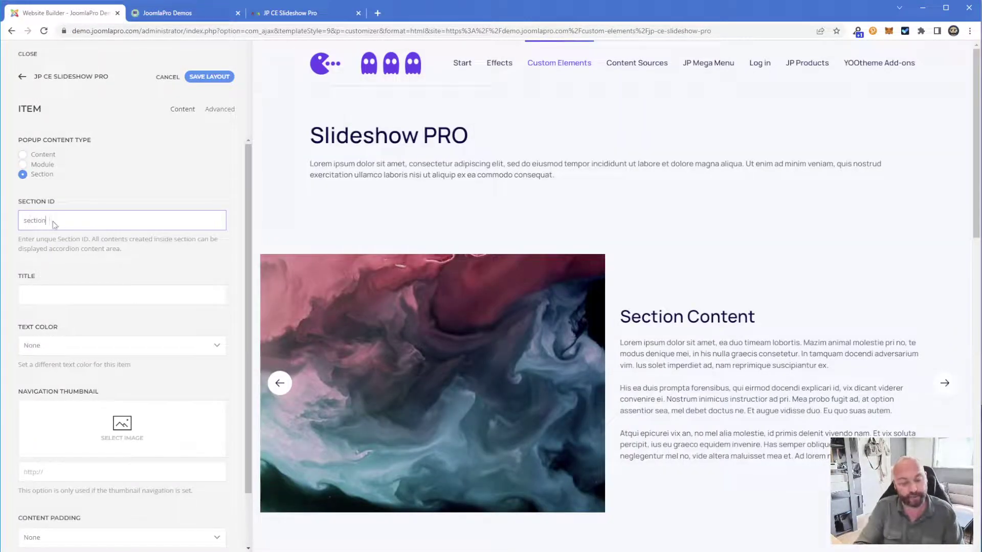
text(3)
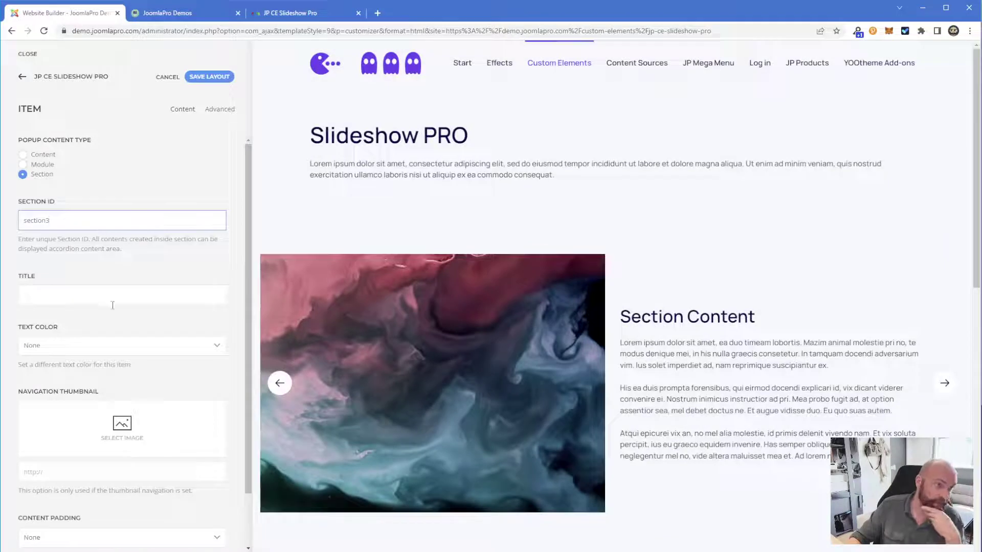
- Set the section3 item's content padding to Small and advance the preview to the next slide
scroll(113, 305, down, 1)
click(121, 477)
click(51, 501)
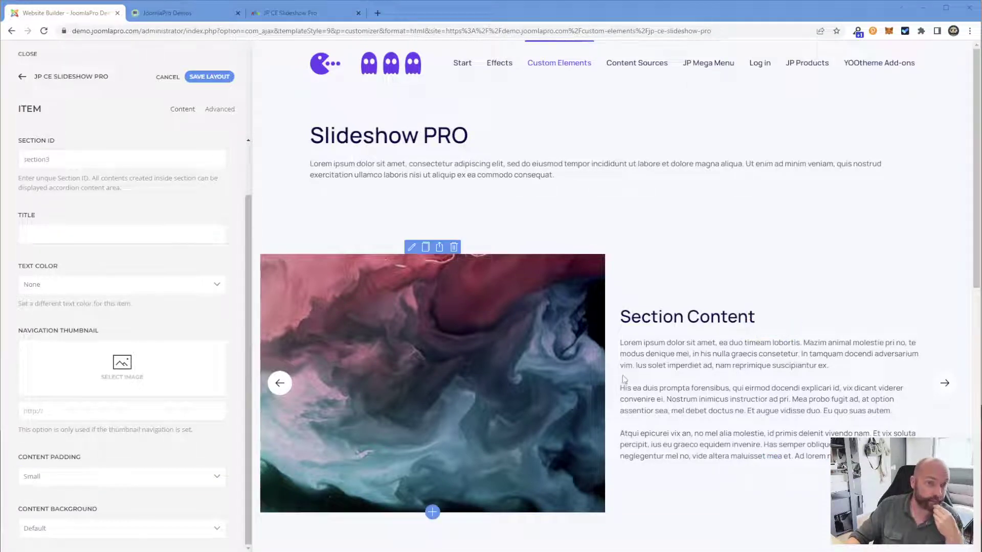
click(944, 383)
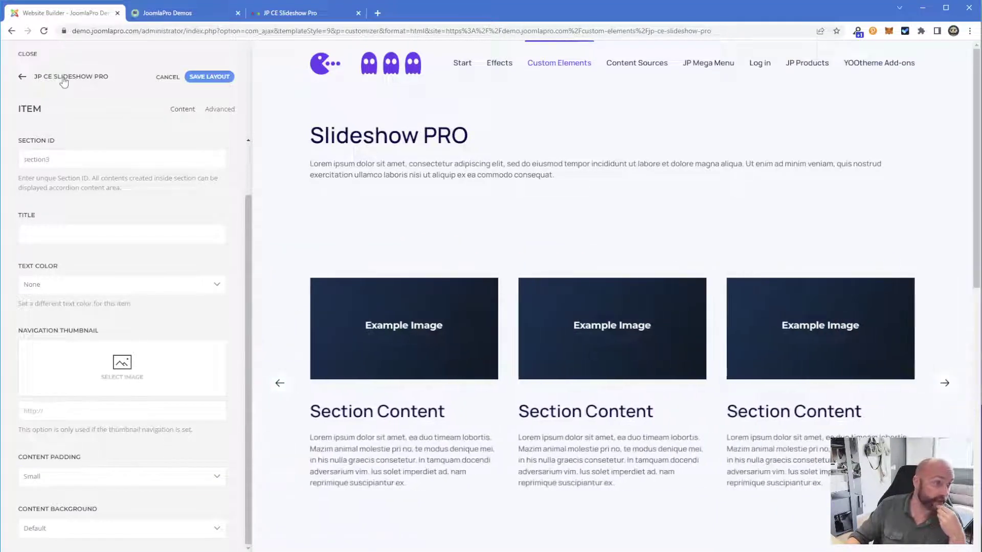
- Set the section2 item's content padding to Small and return to the slideshow's item list
click(66, 77)
click(51, 183)
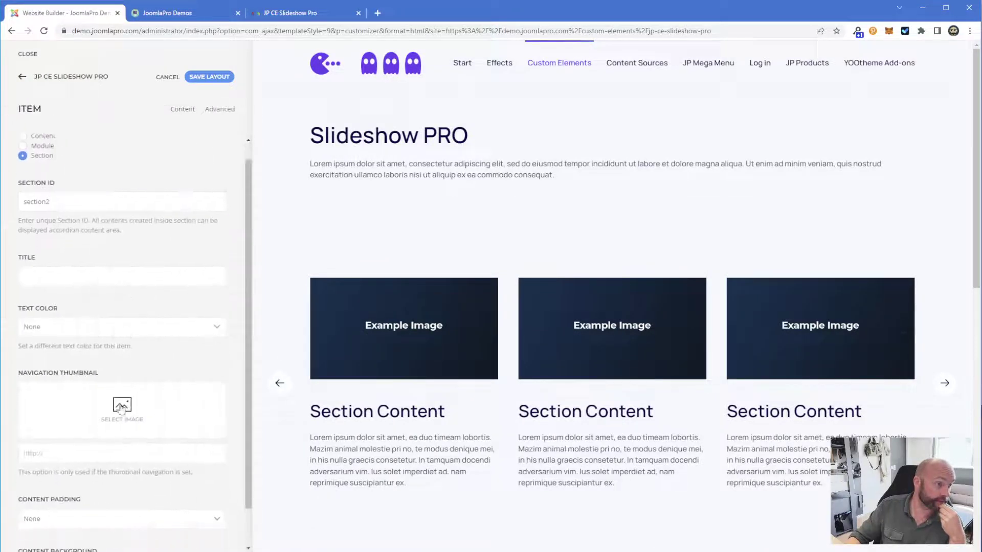
click(110, 473)
click(105, 504)
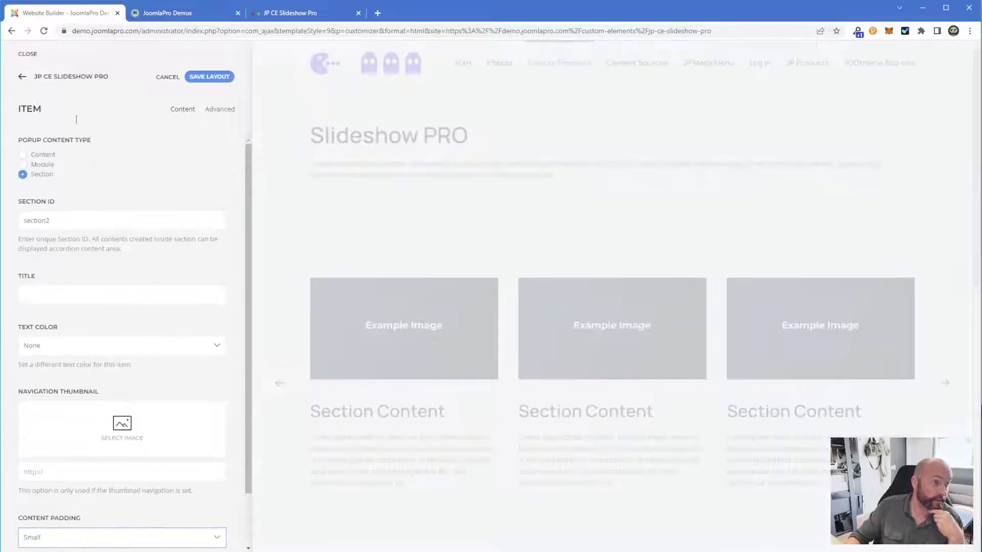
click(67, 76)
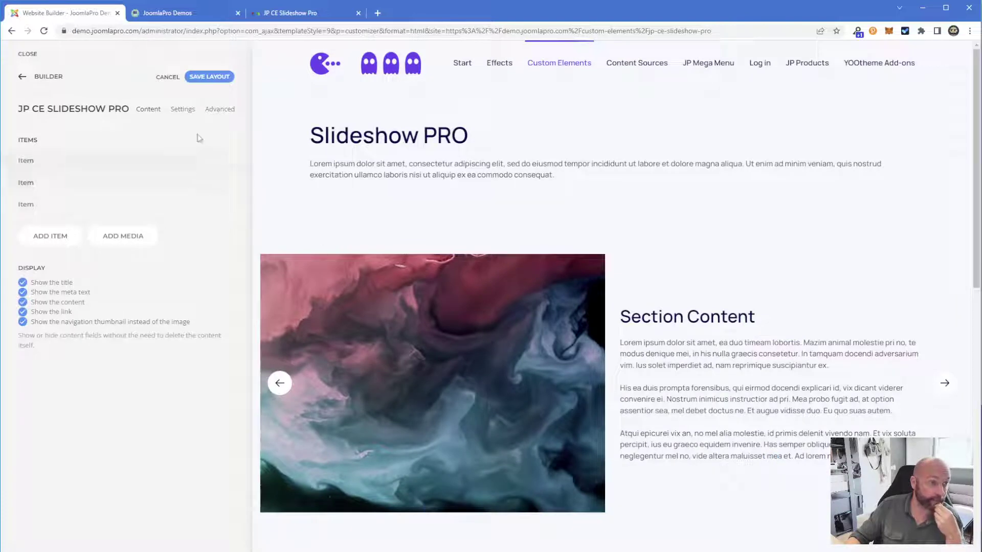
- Save the layout, look over the slideshow in the page preview and advance it to the next slide
click(209, 77)
scroll(787, 318, down, 7)
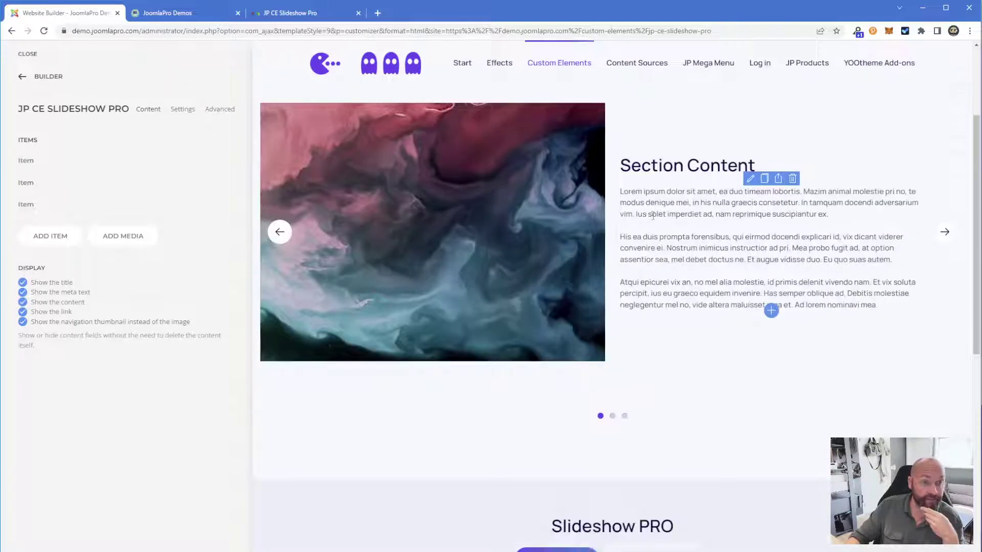
scroll(675, 281, up, 7)
scroll(678, 303, down, 1)
scroll(678, 303, down, 6)
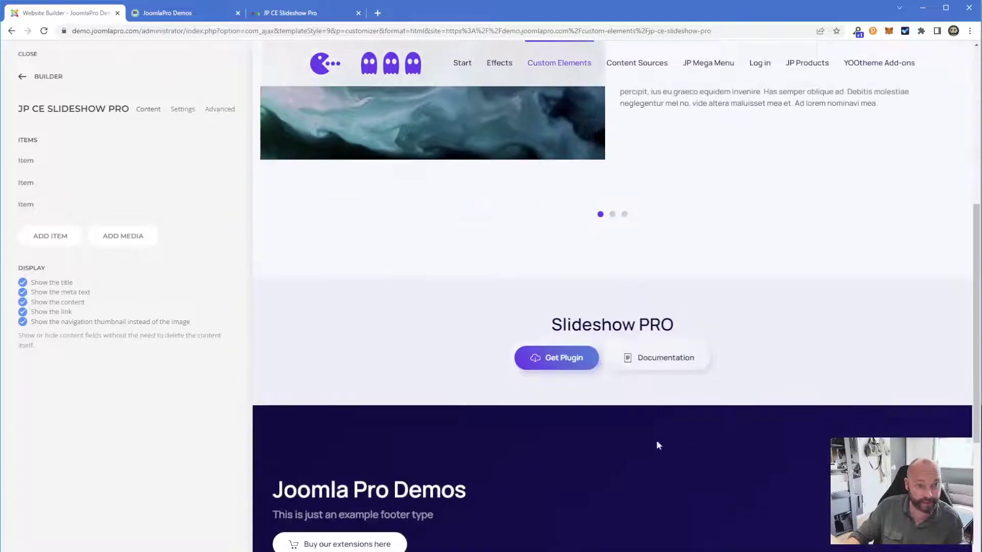
scroll(656, 442, up, 7)
scroll(738, 511, down, 3)
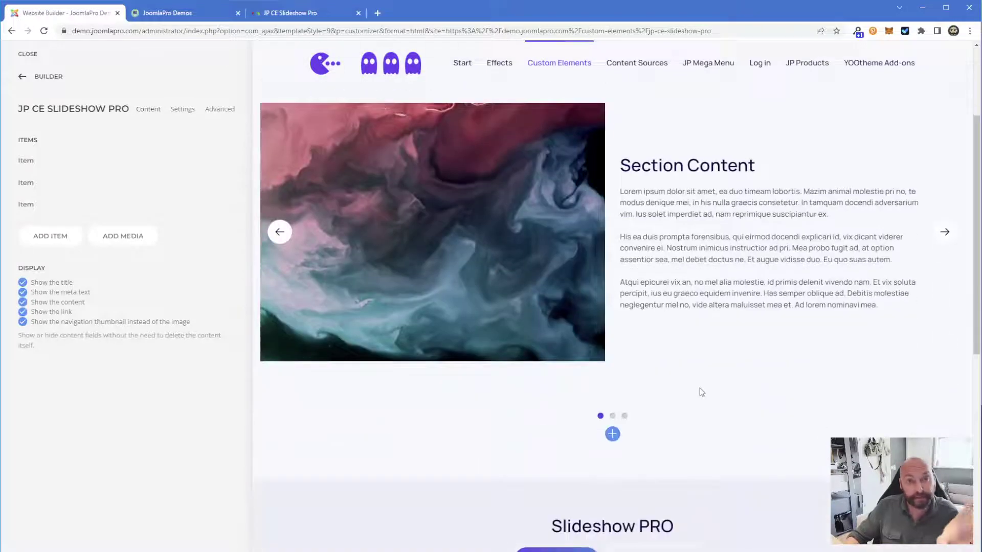
click(946, 232)
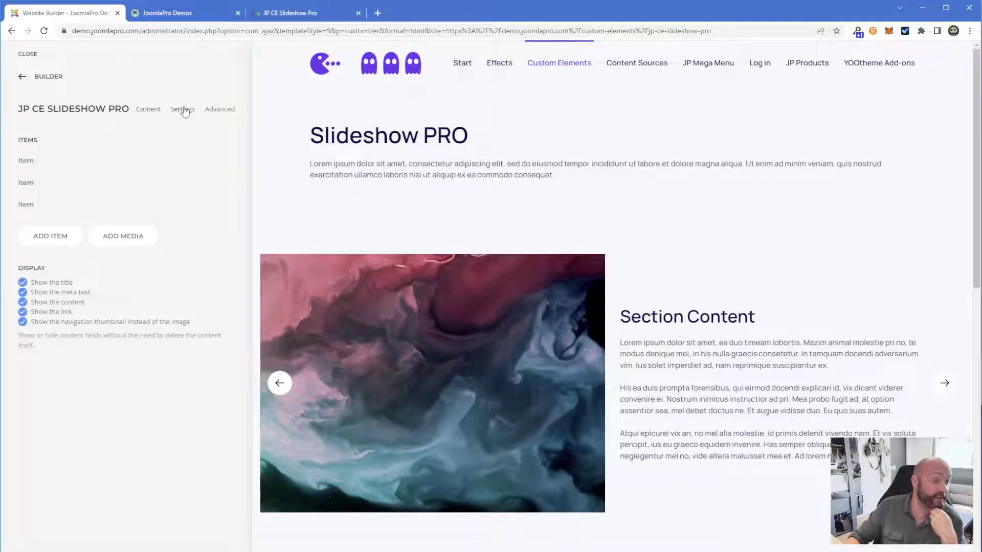
- Enable Custom Height in the slideshow element's settings and look at the Height options
click(183, 109)
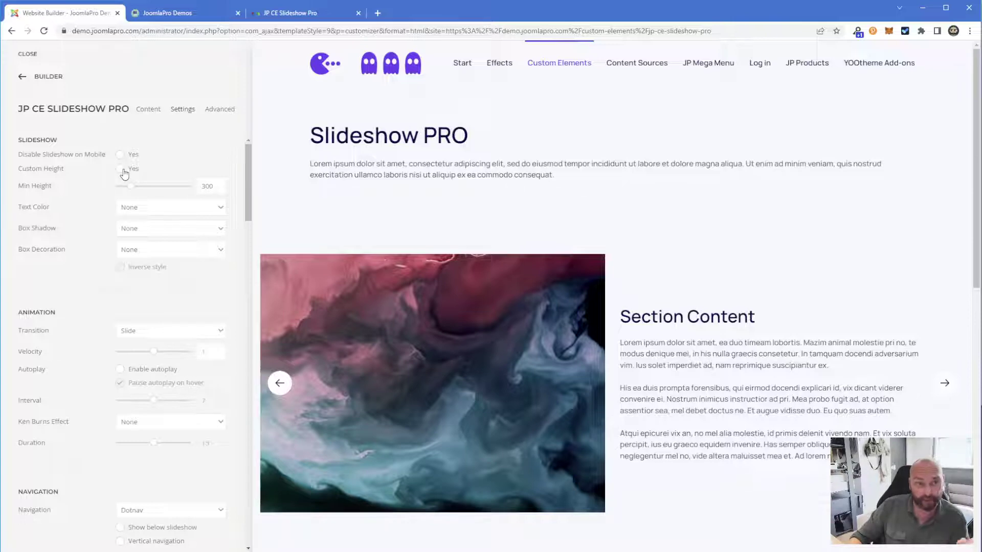
scroll(614, 179, down, 5)
scroll(507, 212, up, 3)
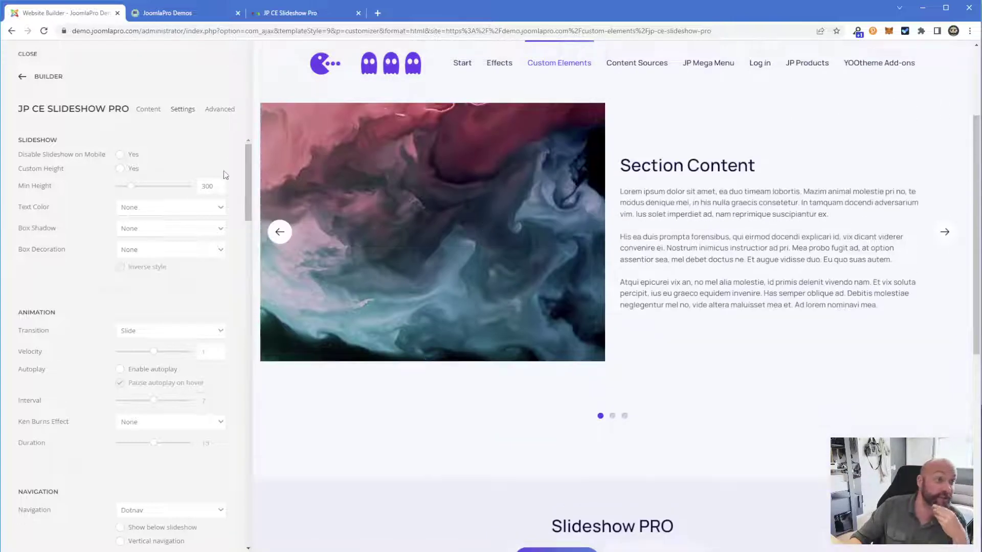
click(122, 172)
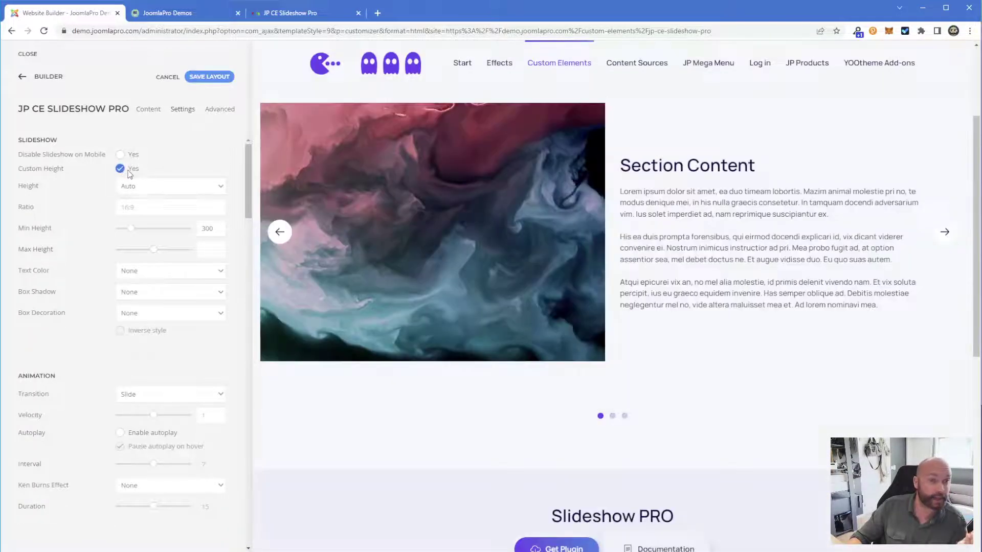
scroll(448, 271, up, 3)
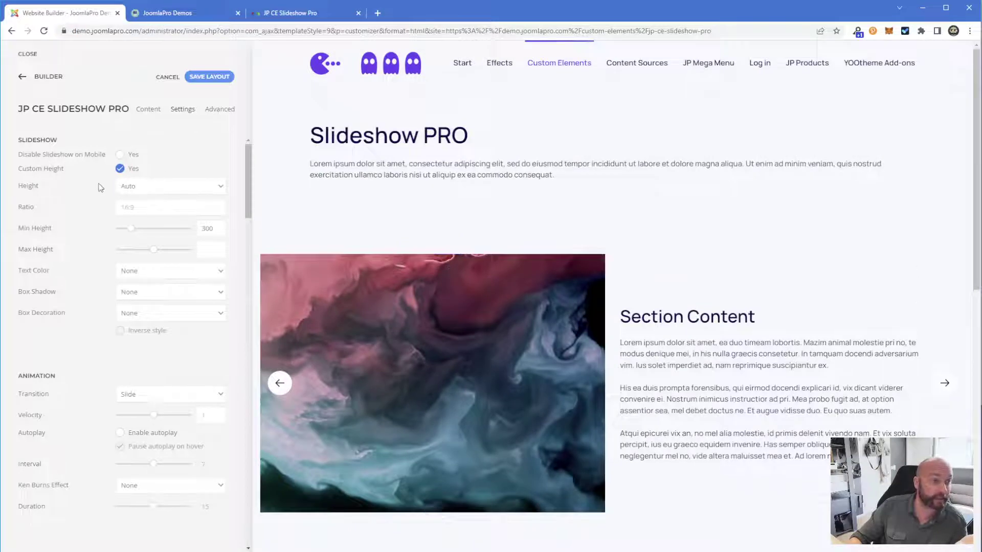
click(156, 187)
click(166, 198)
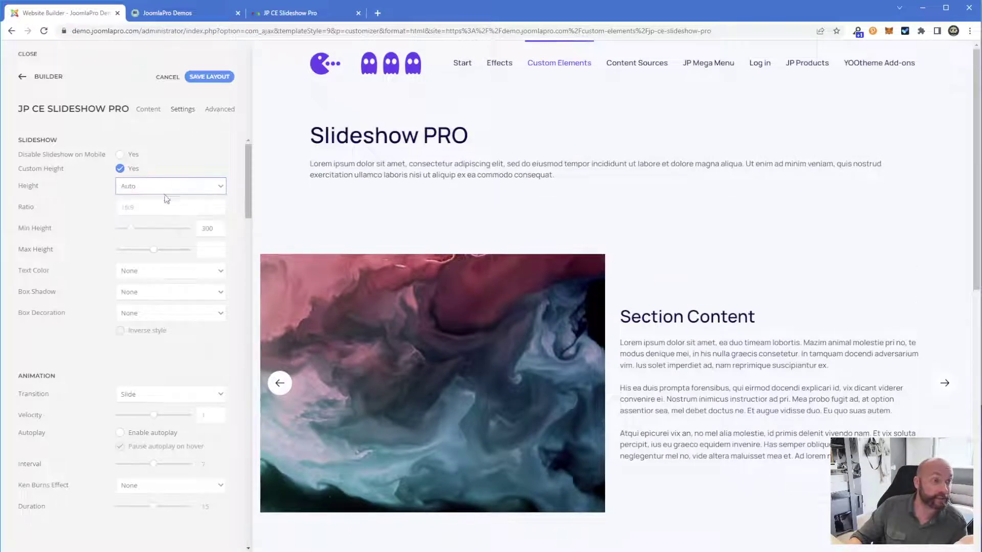
- Set the slideshow's Ratio to 16:7 and page through the slides in the preview
click(164, 208)
text(1)
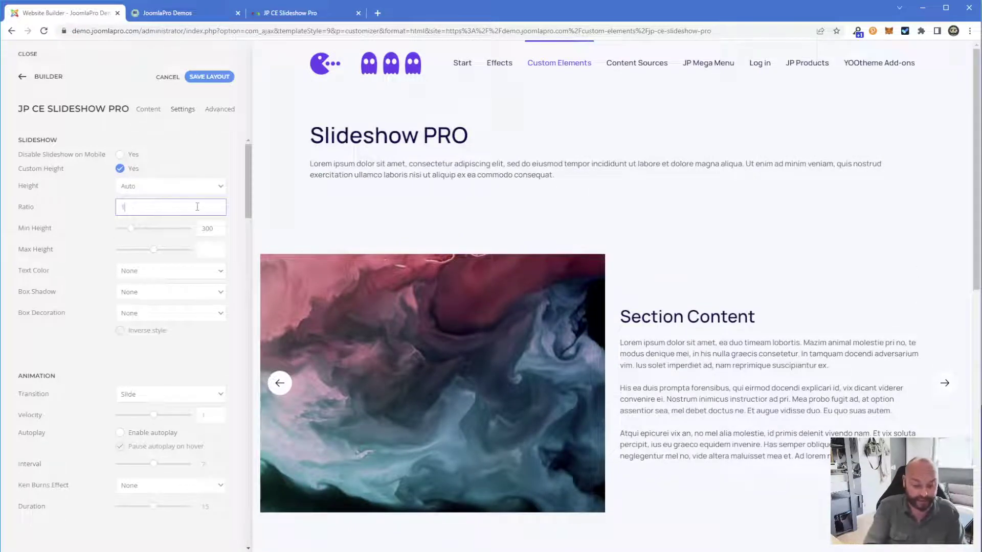
text(6:7)
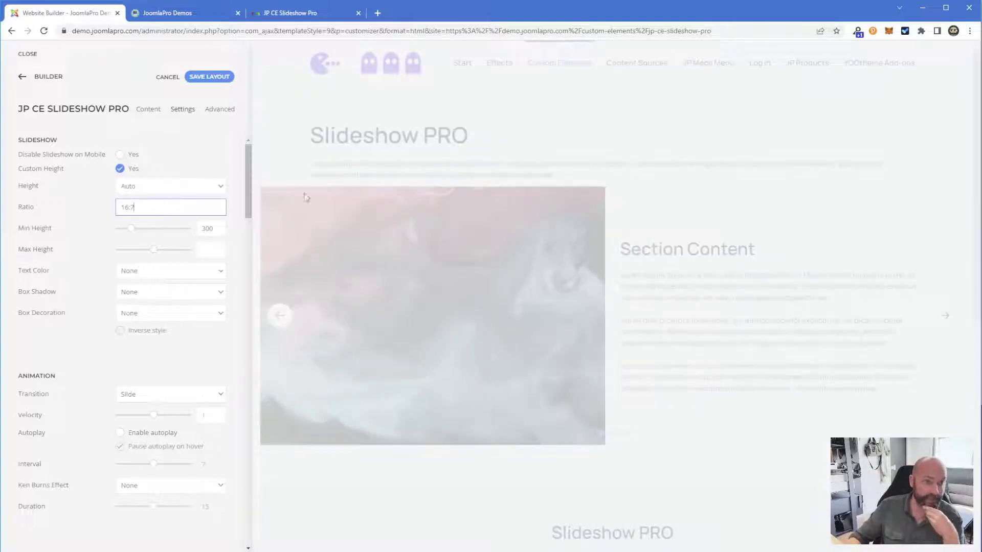
click(945, 338)
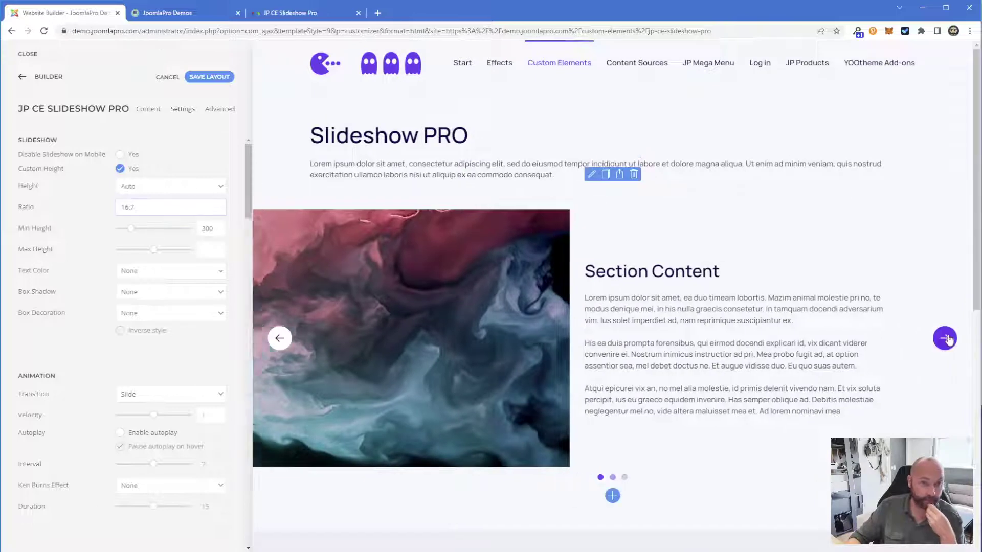
click(945, 338)
click(945, 338)
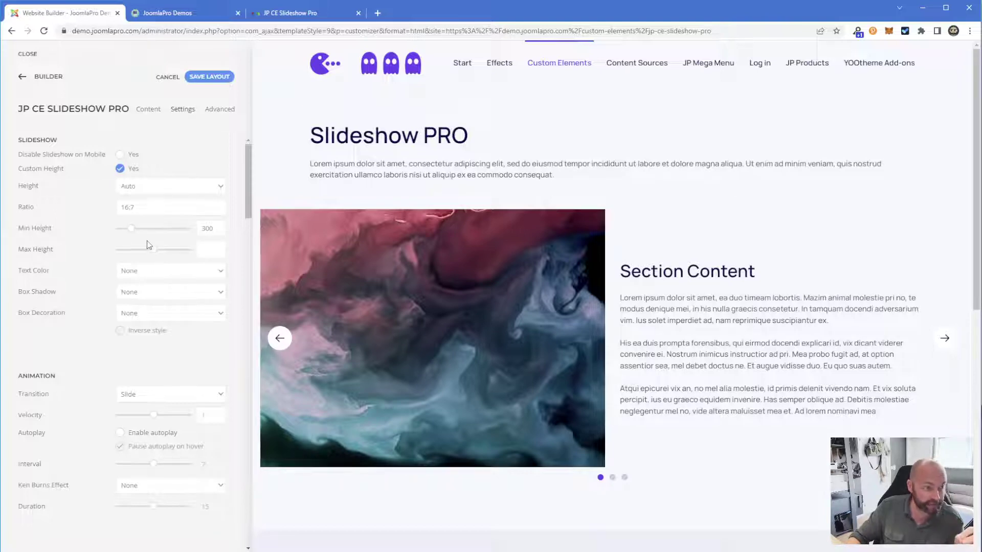
- Set the slideshow's Max Height to 1050
double_click(207, 228)
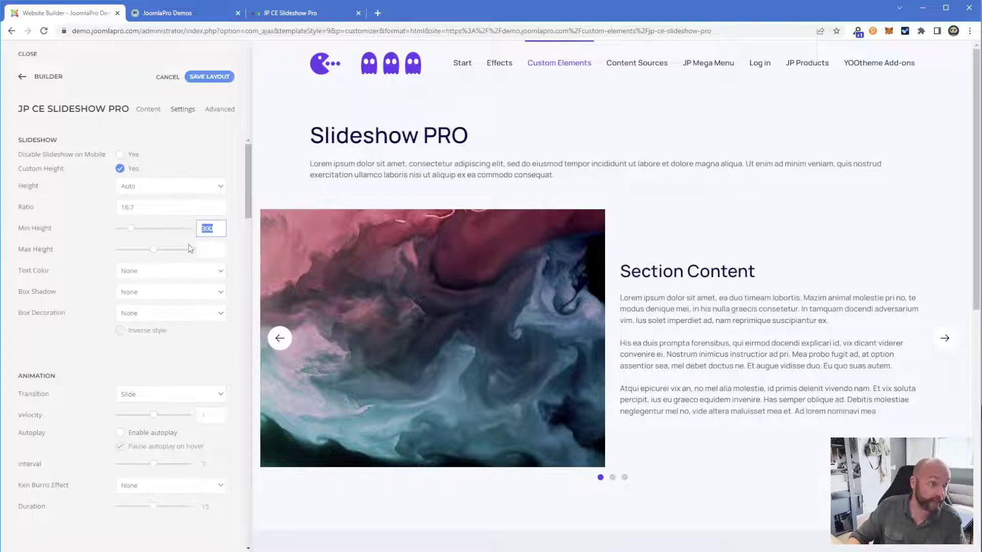
click(154, 250)
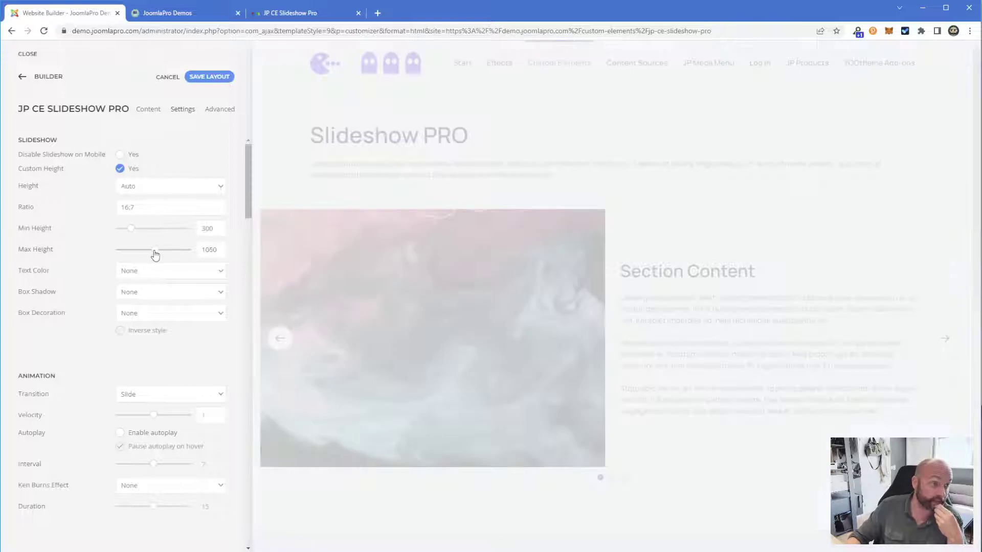
drag(155, 254, 151, 253)
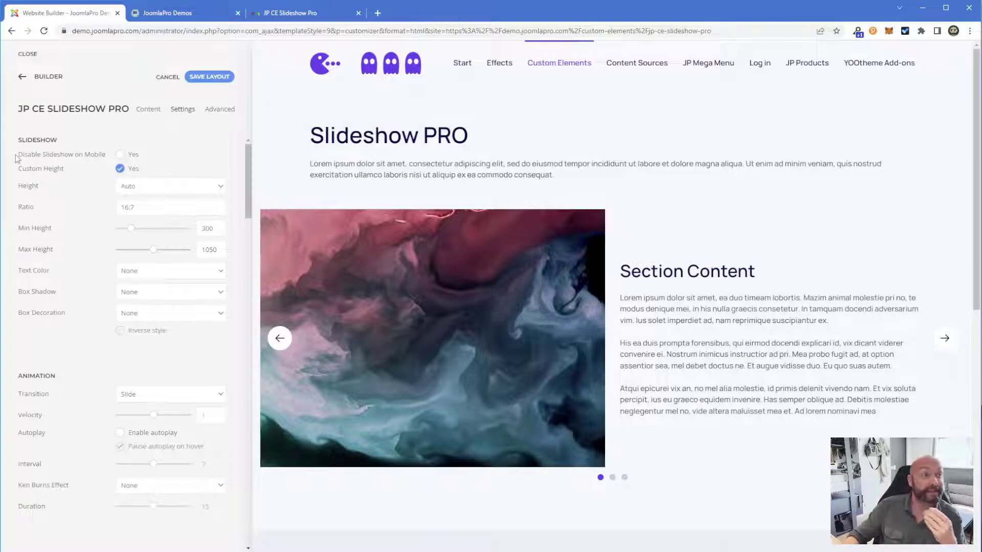
- Examine the Disable Slideshow on Mobile setting and the available Text Color options for the slideshow
drag(19, 154, 105, 154)
click(100, 154)
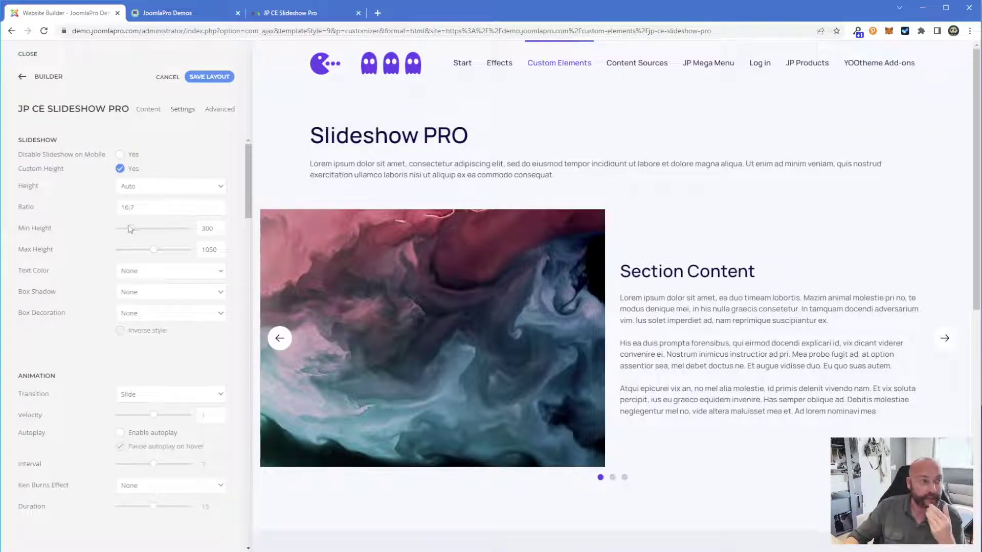
scroll(130, 230, down, 2)
scroll(71, 223, up, 2)
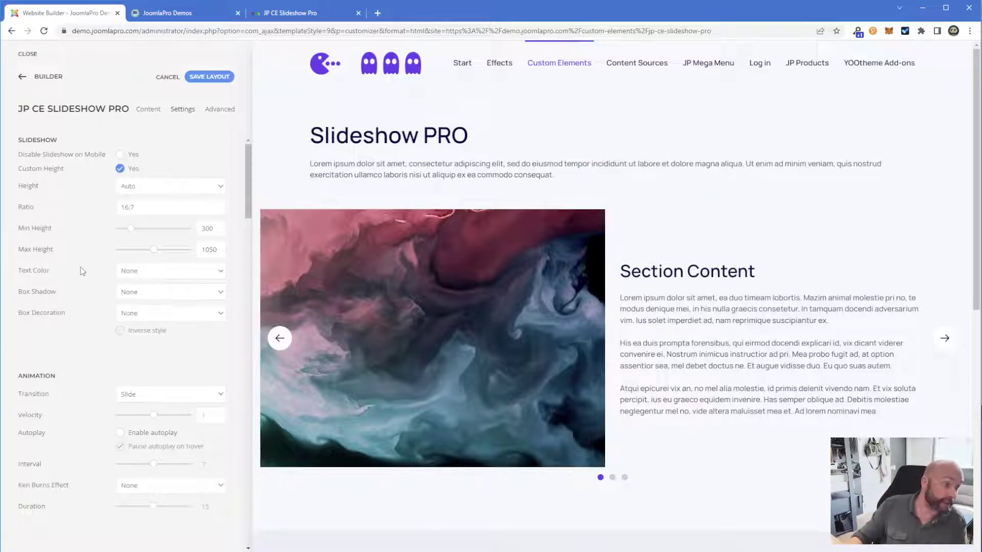
drag(23, 270, 60, 279)
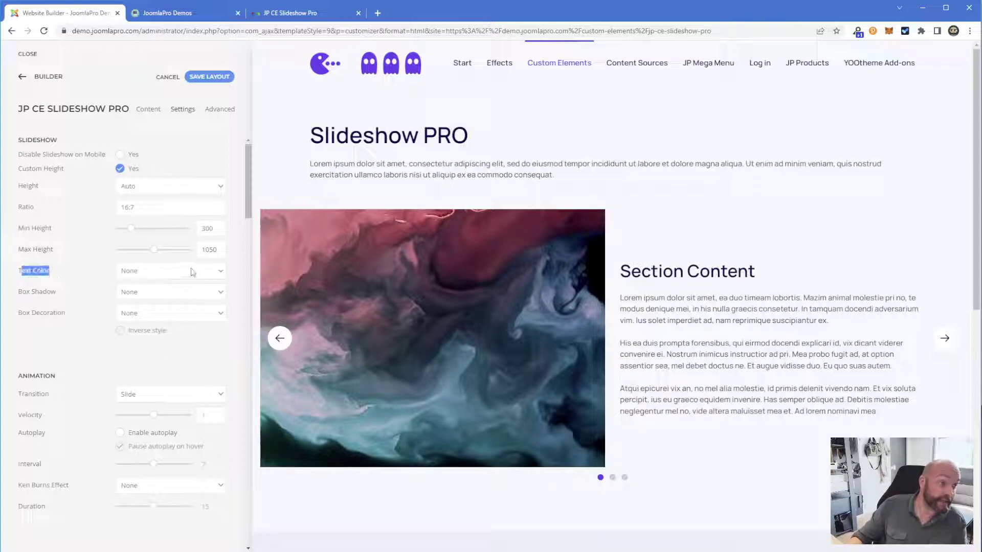
click(190, 272)
click(190, 274)
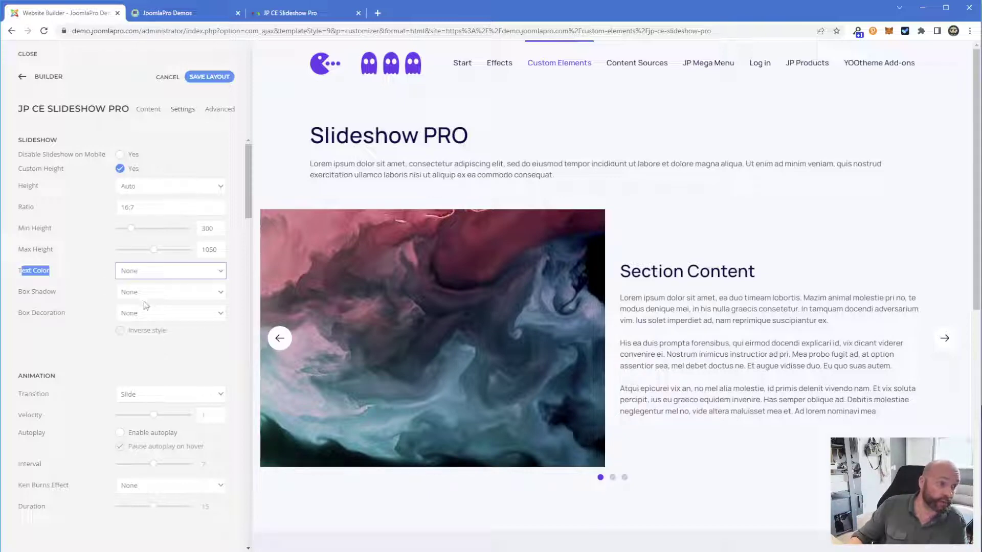
click(158, 274)
click(156, 280)
click(173, 283)
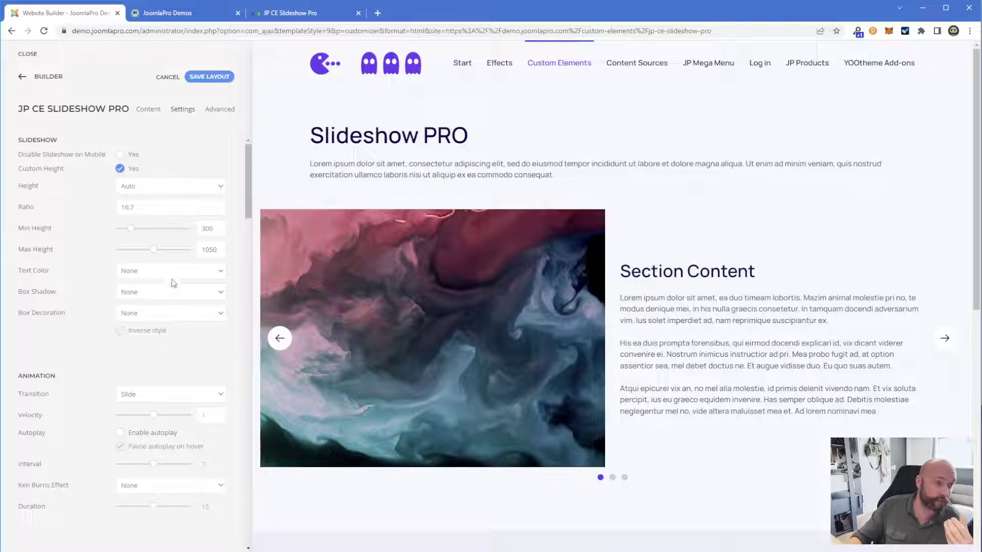
- Try the Fade transition for the slideshow and advance the preview to the next slide
scroll(90, 384, down, 1)
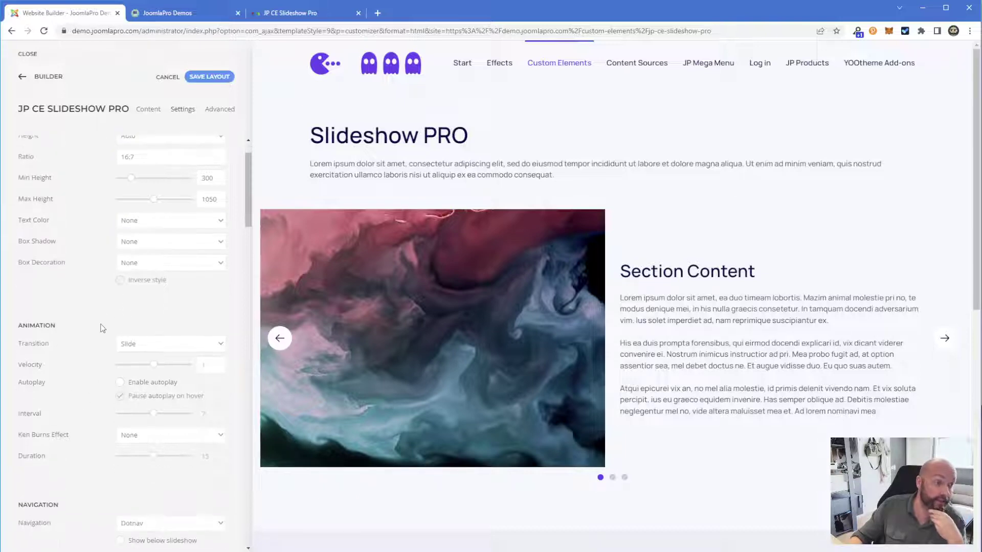
click(157, 349)
click(156, 388)
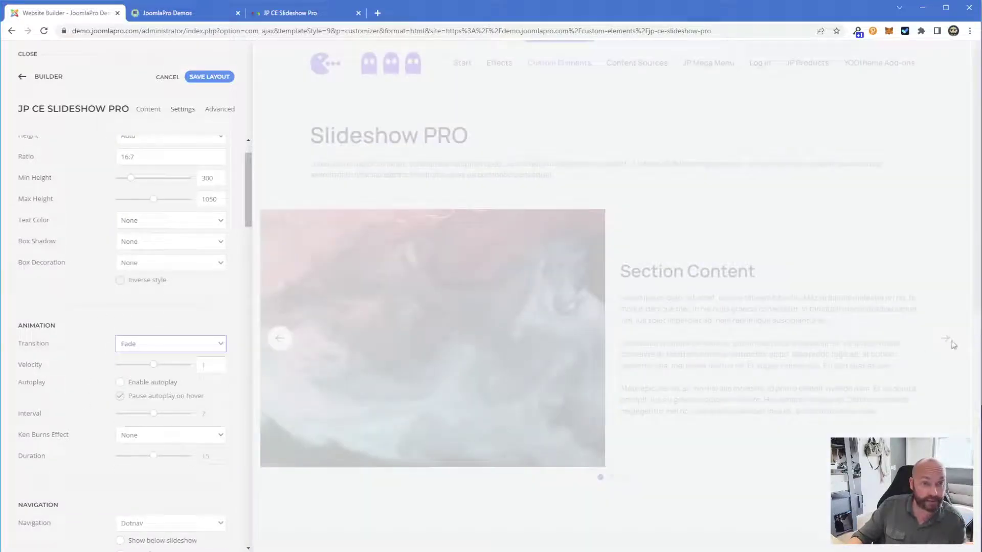
click(945, 338)
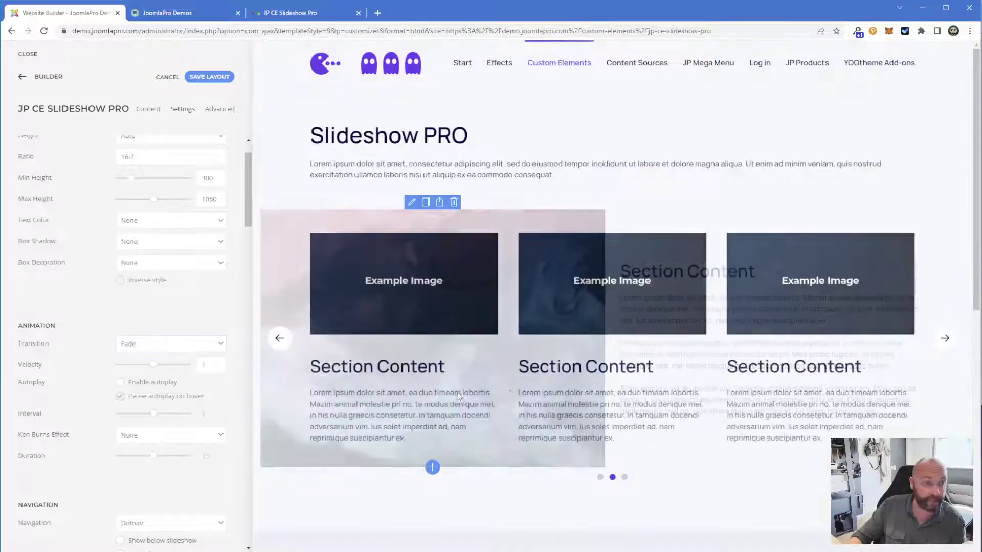
- Try the Scale transition for the slideshow and advance the slides in the preview
click(199, 343)
click(137, 389)
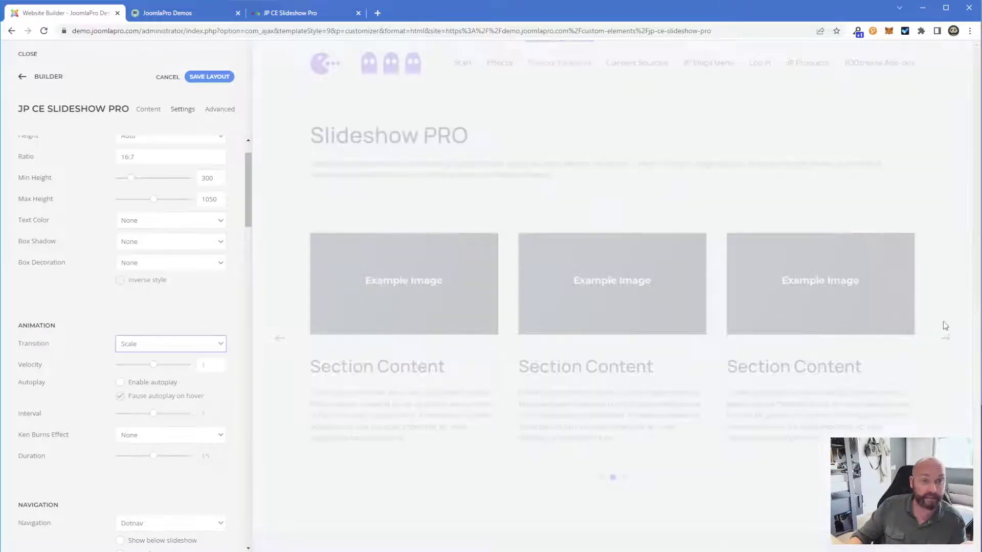
click(944, 338)
click(945, 338)
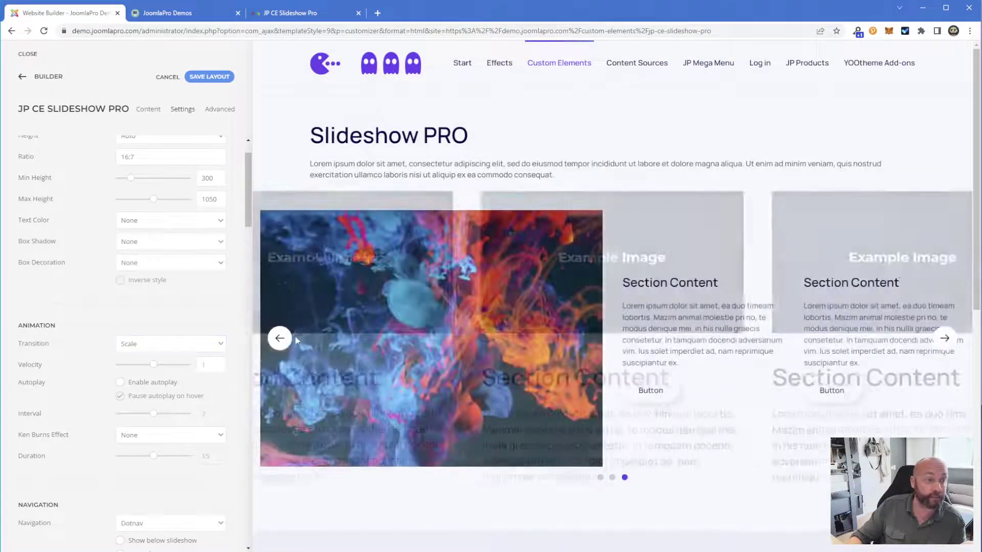
- Try the Push transition for the slideshow and page through all slides in the preview
click(171, 344)
click(138, 377)
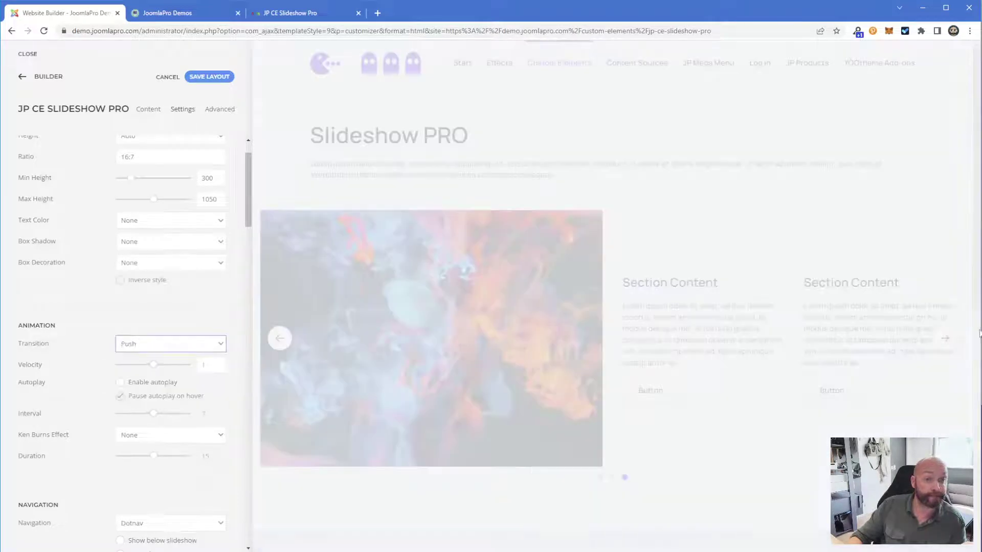
click(945, 338)
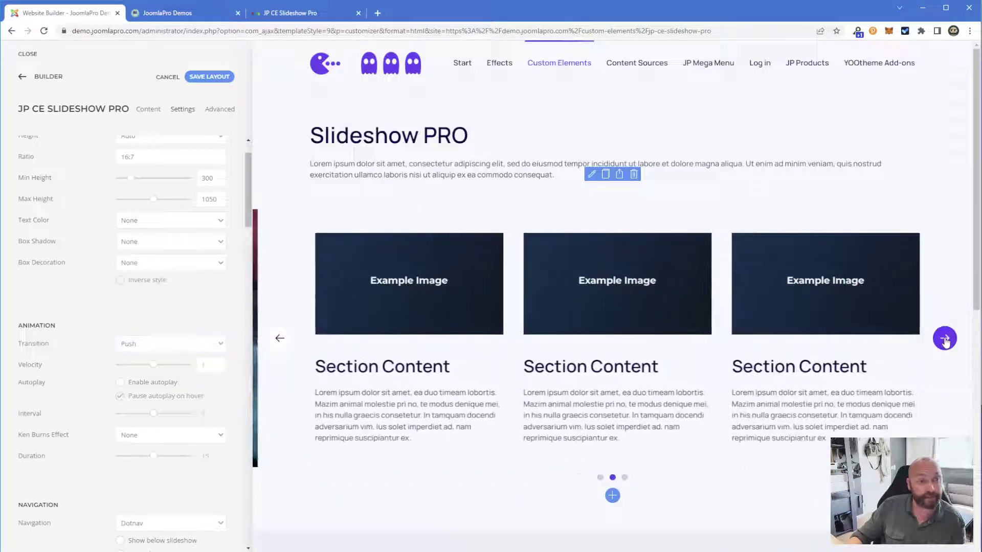
click(945, 338)
click(944, 339)
- Try the Pull transition across the preview slides and set the slideshow's Transition to Fade
click(171, 344)
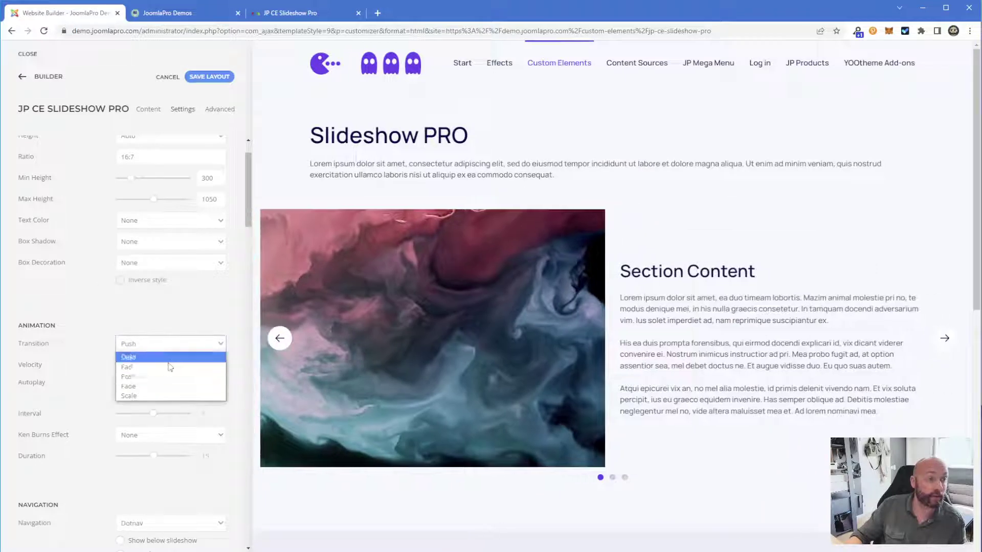
click(137, 360)
click(945, 338)
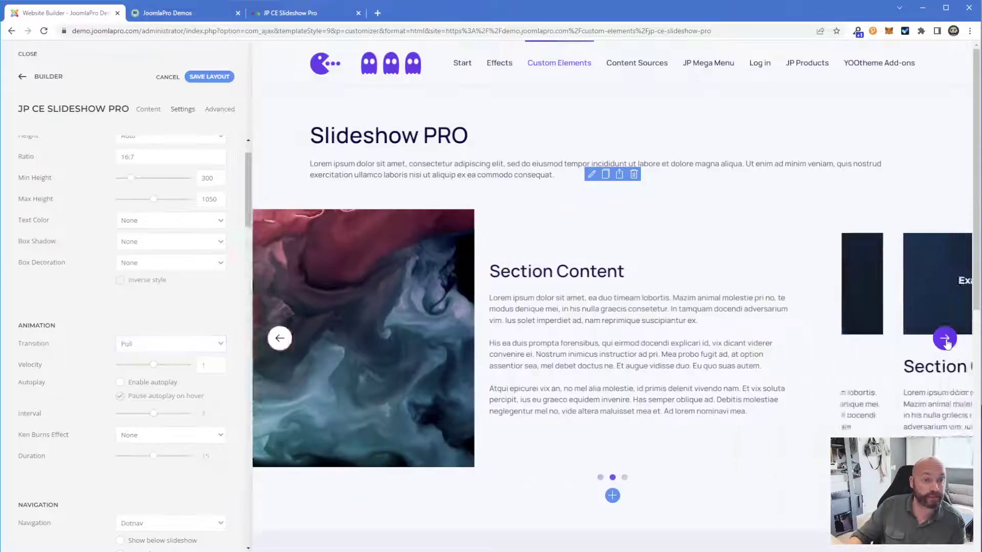
click(945, 338)
click(945, 338)
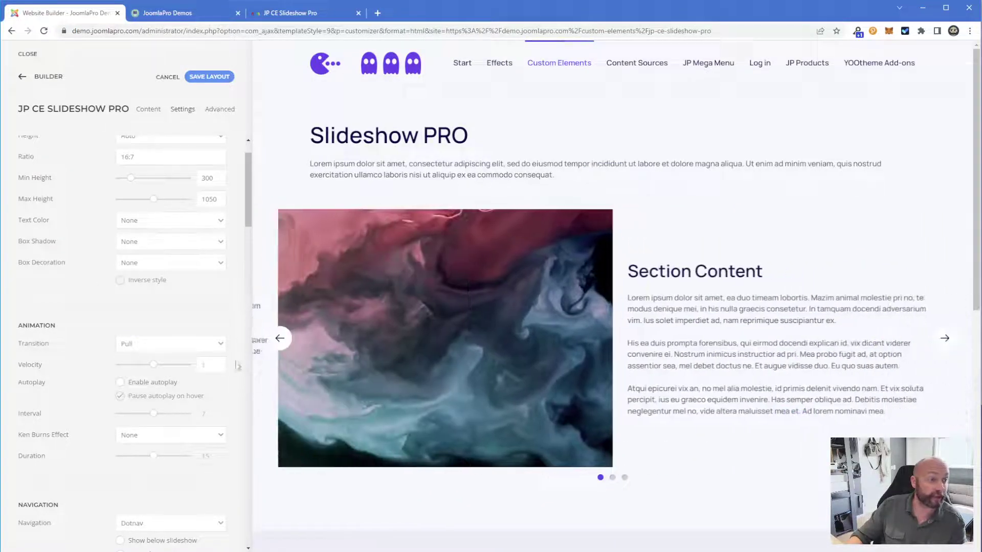
click(194, 345)
click(134, 386)
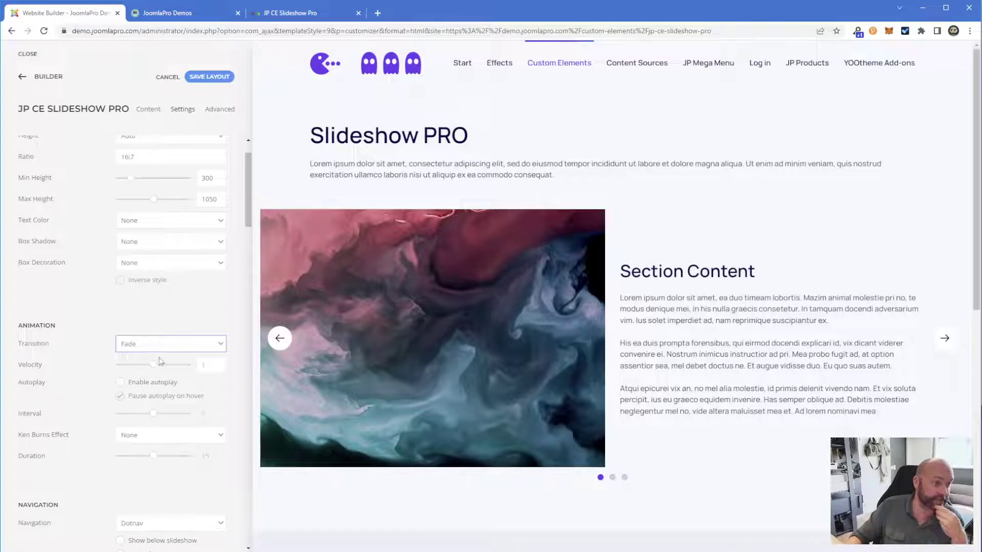
- Try the slideshow without navigation by choosing None, and return Navigation to Dotnav
scroll(114, 360, down, 5)
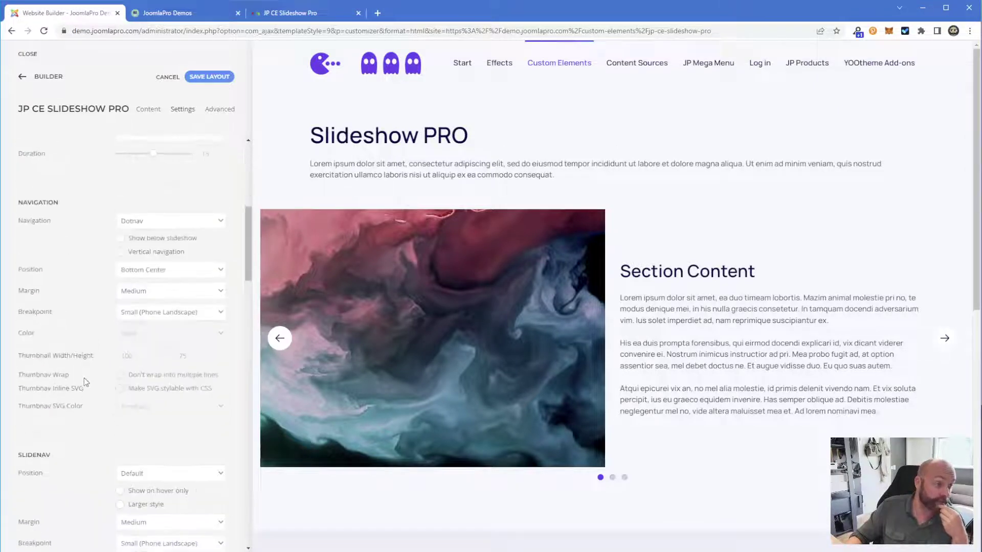
scroll(83, 378, up, 1)
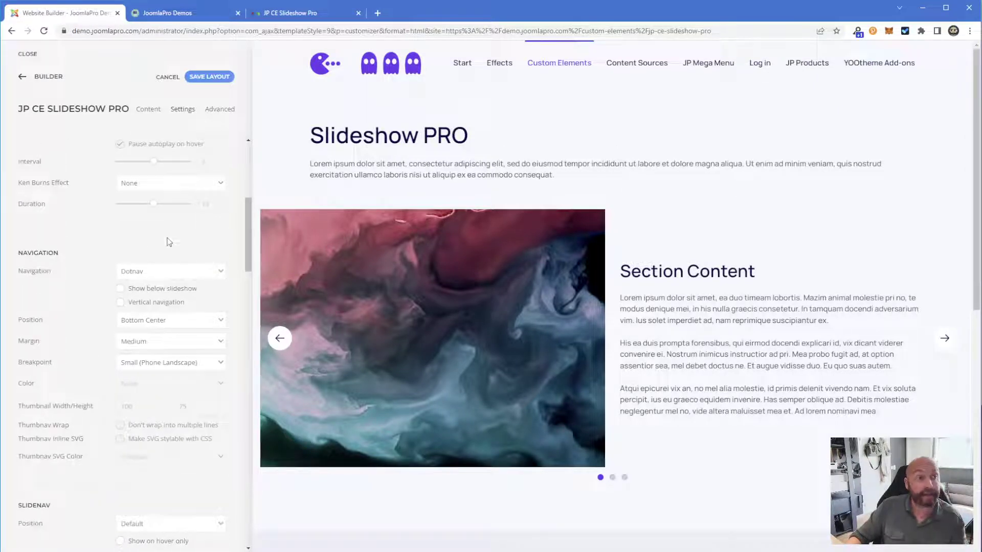
click(149, 276)
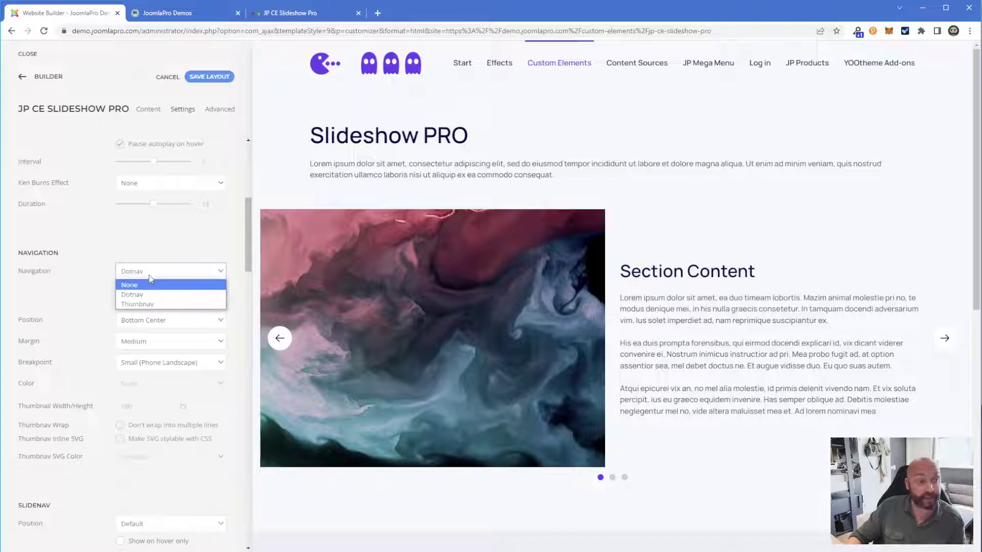
click(143, 286)
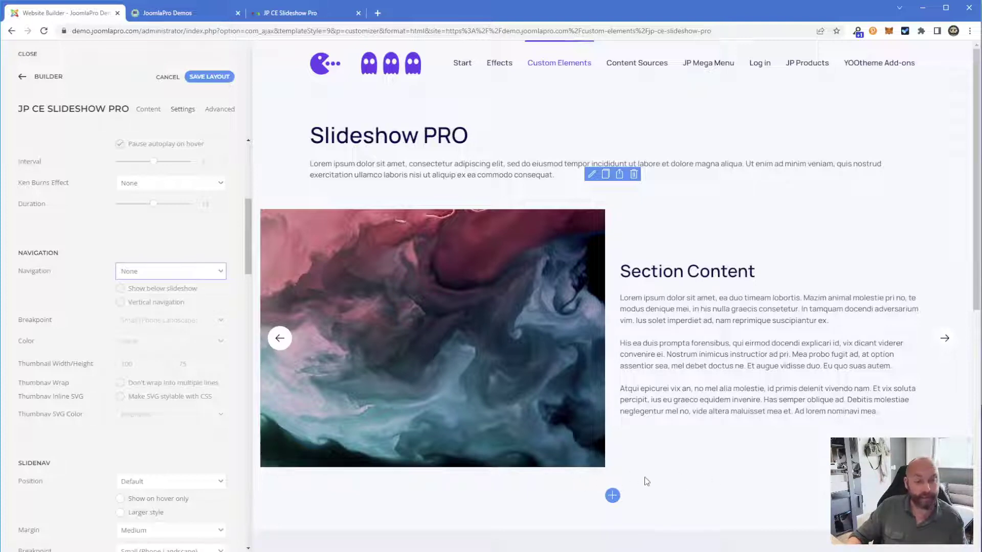
click(143, 274)
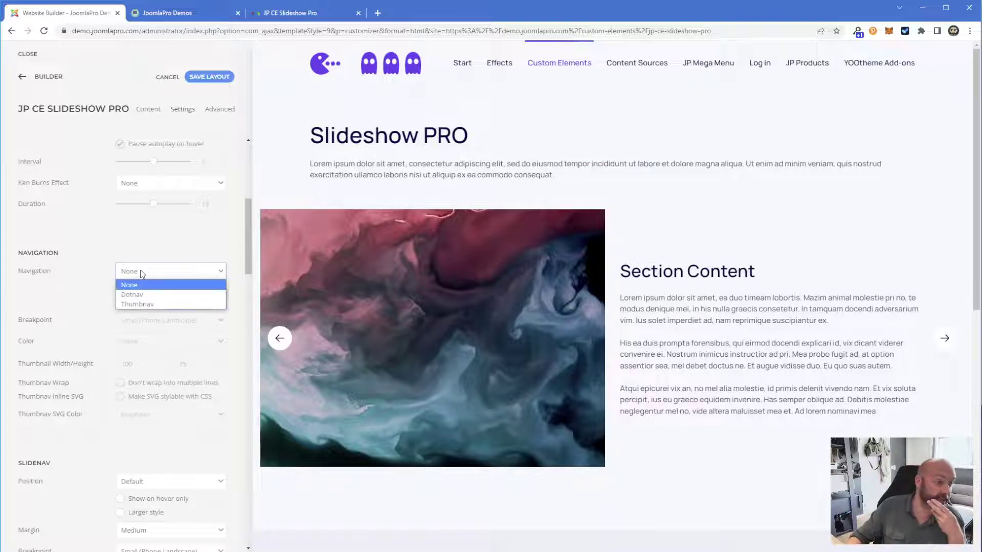
click(136, 295)
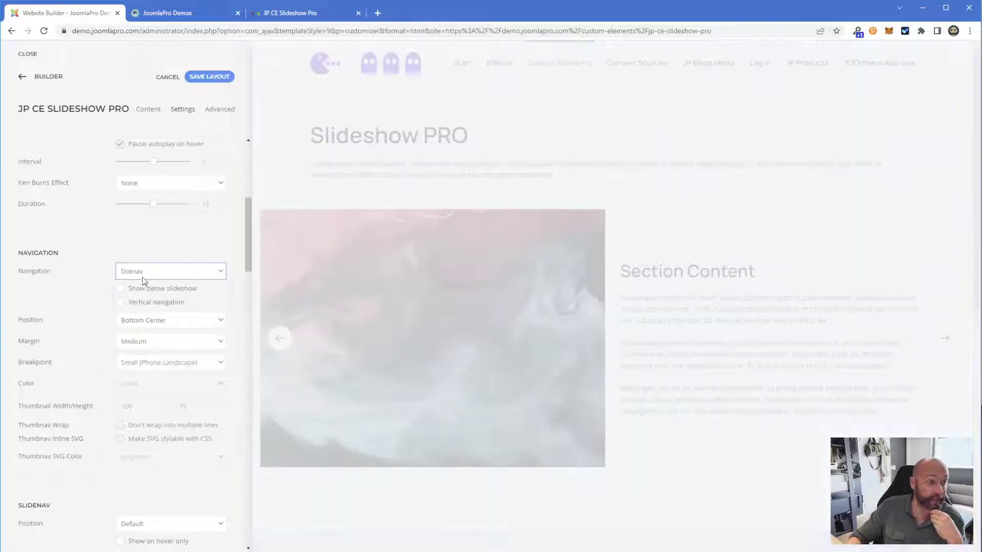
- Set the slideshow's Navigation to None and advance the preview with the slide arrow
click(146, 272)
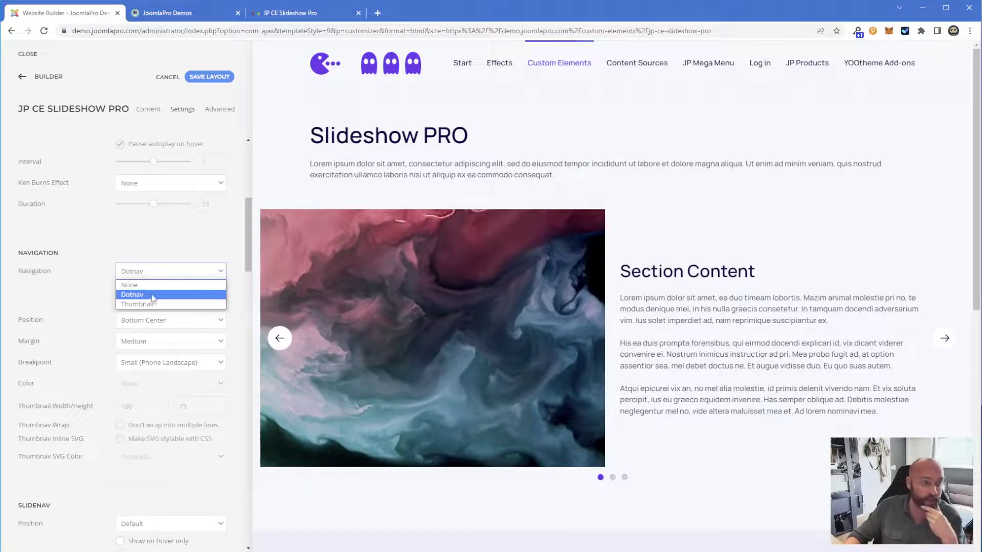
click(139, 285)
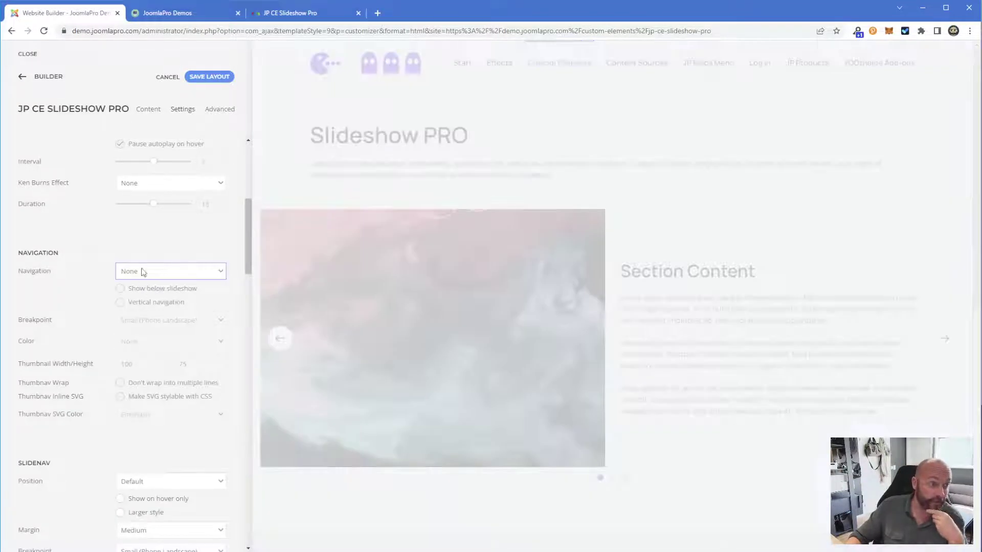
click(943, 340)
- Look at the Slidenav Position options and make the slide arrows show on hover only
scroll(715, 307, down, 6)
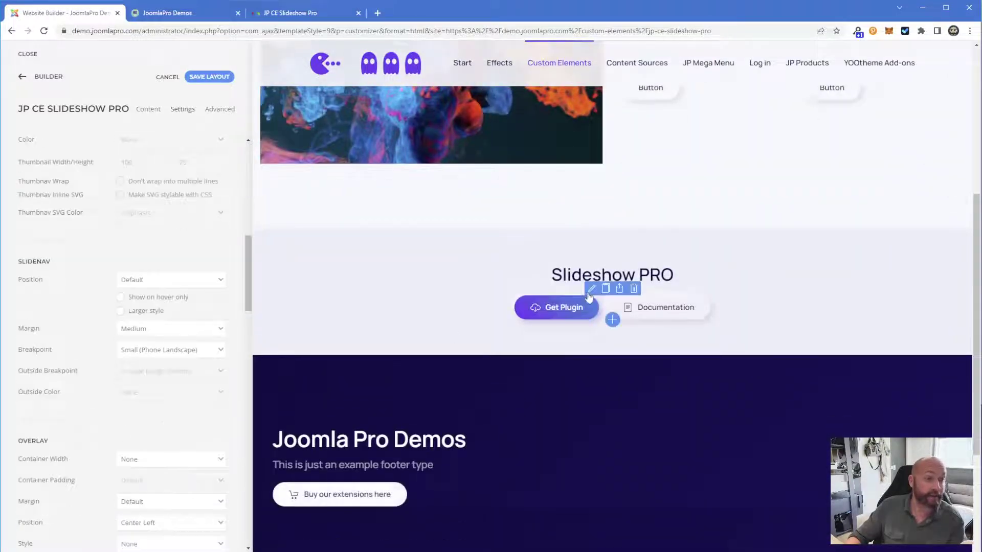
scroll(555, 327, up, 5)
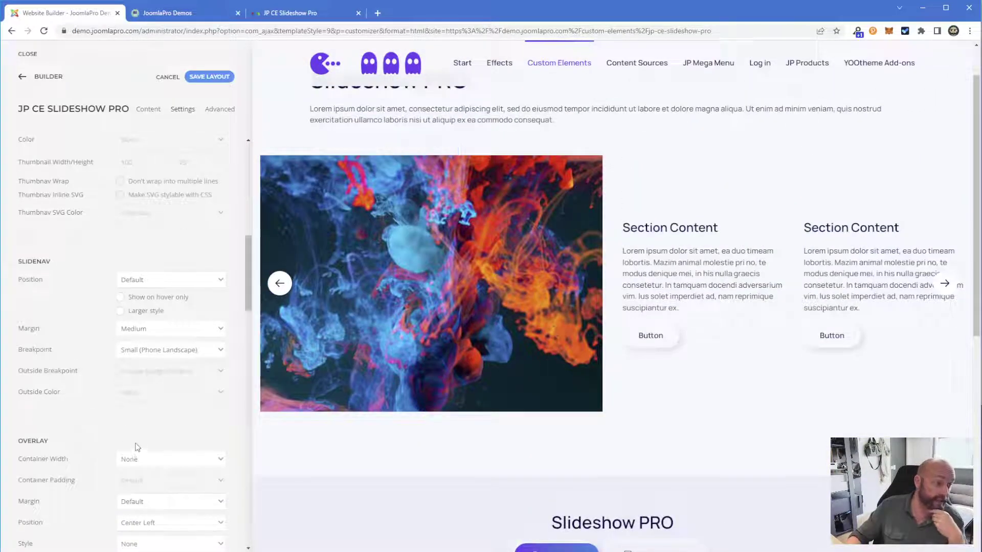
click(156, 280)
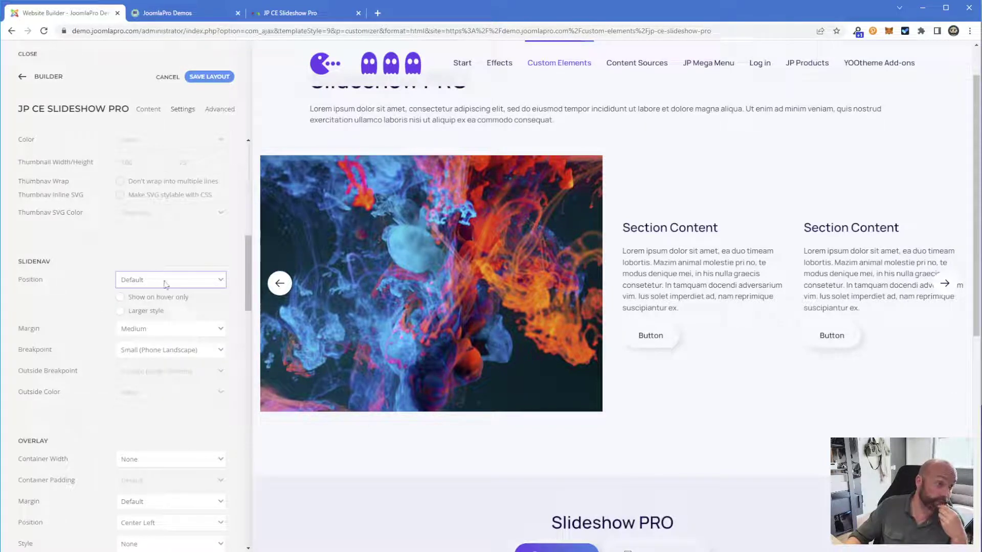
click(122, 298)
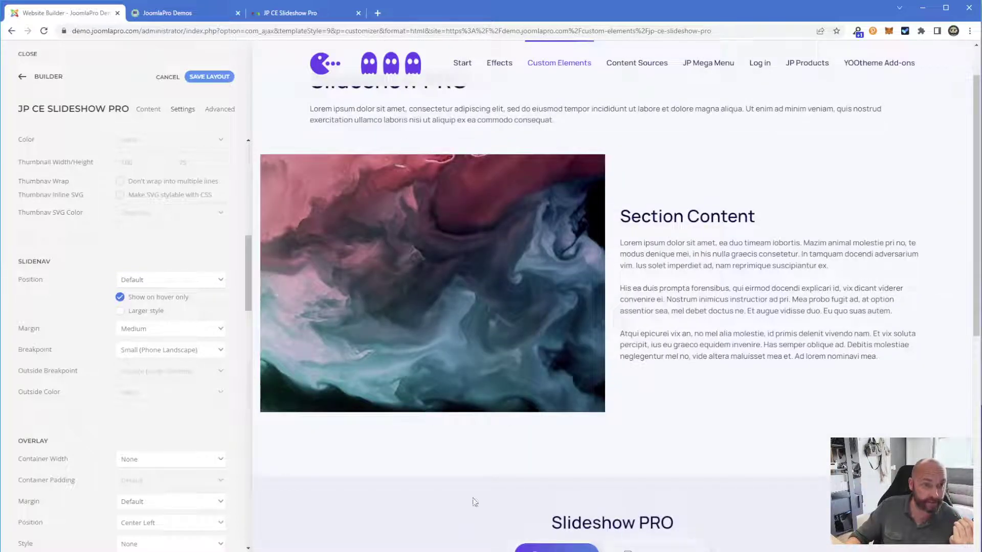
- Try the larger style for the slideshow's slidenav arrows and turn it off again
click(142, 314)
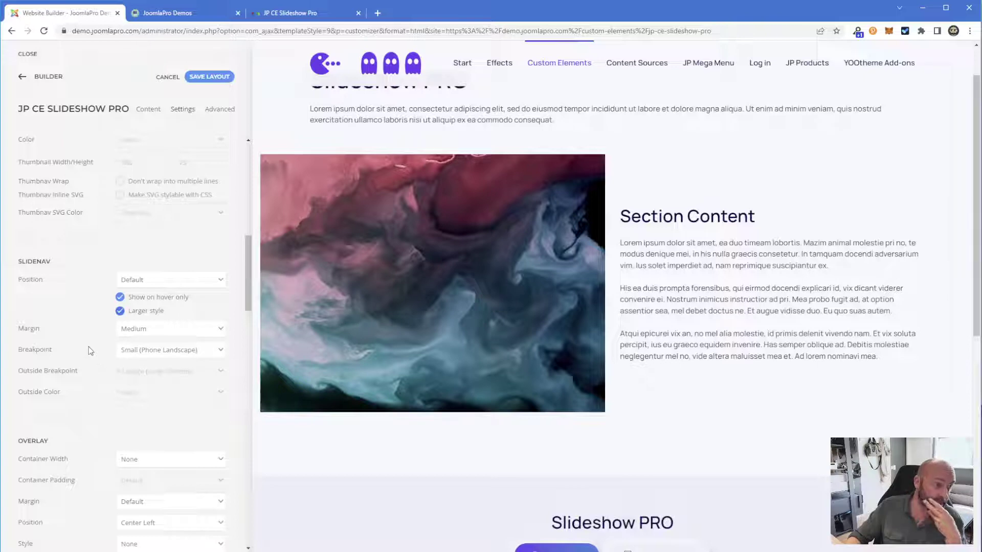
click(120, 312)
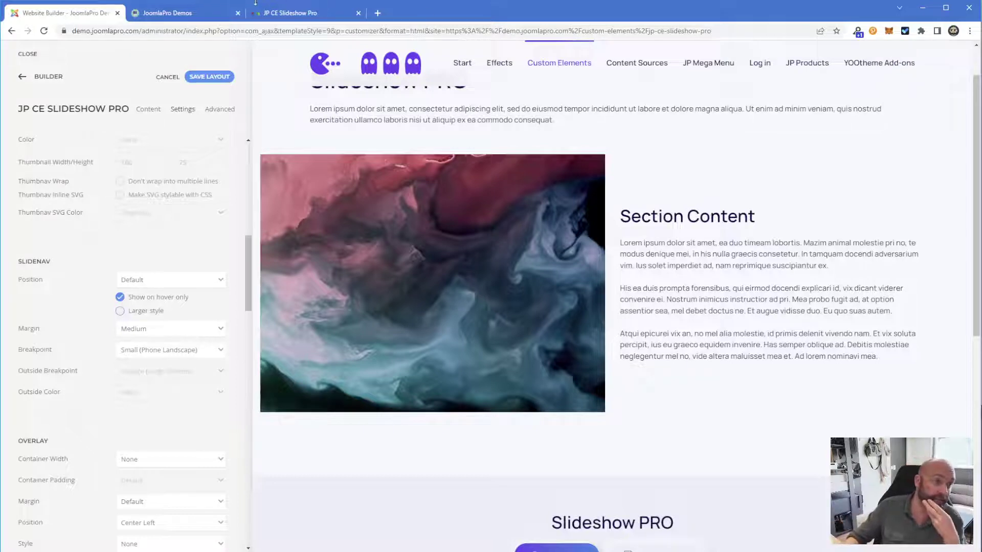
scroll(201, 340, down, 1)
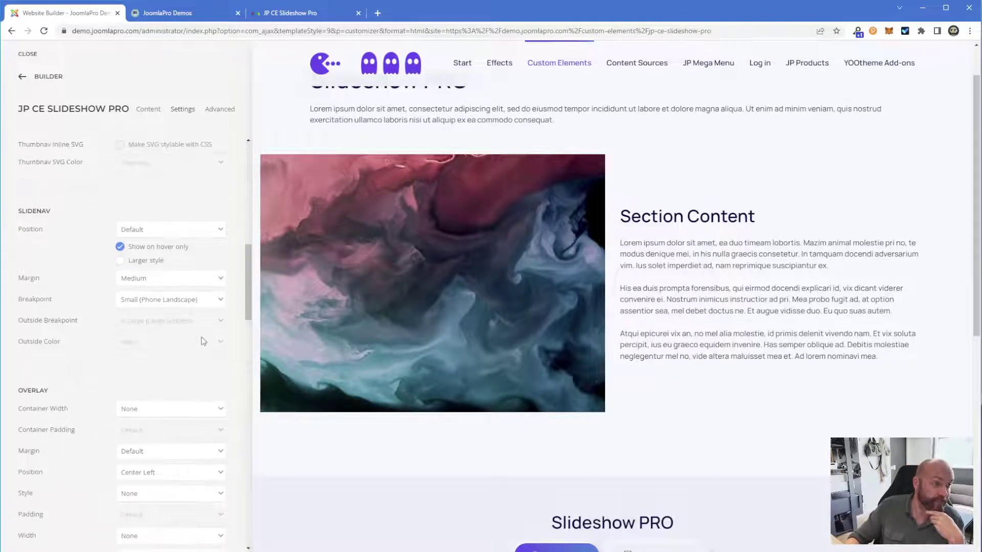
- Review the slideshow's remaining Overlay, Image, Title, Meta, Content, Link and General settings
scroll(188, 392, down, 5)
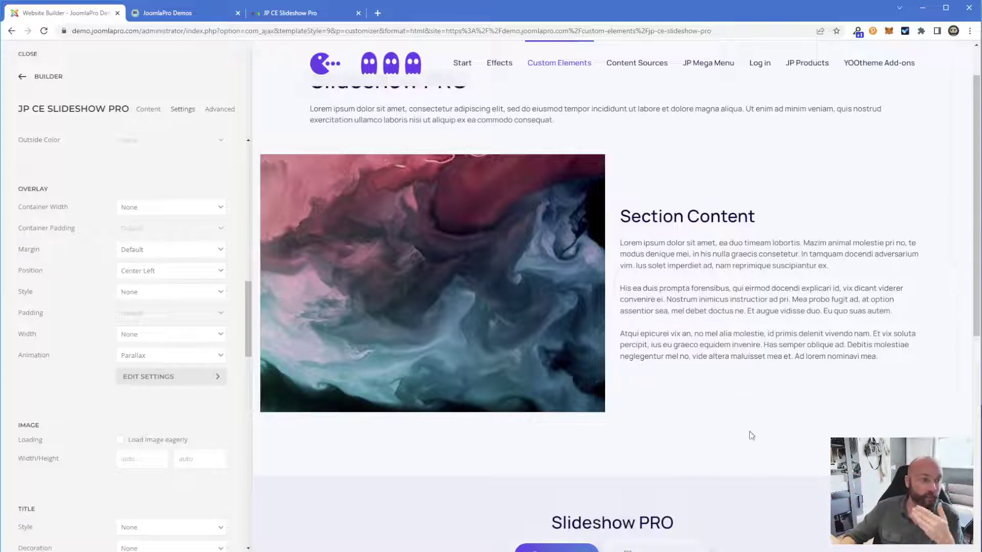
scroll(148, 386, down, 6)
scroll(104, 289, up, 1)
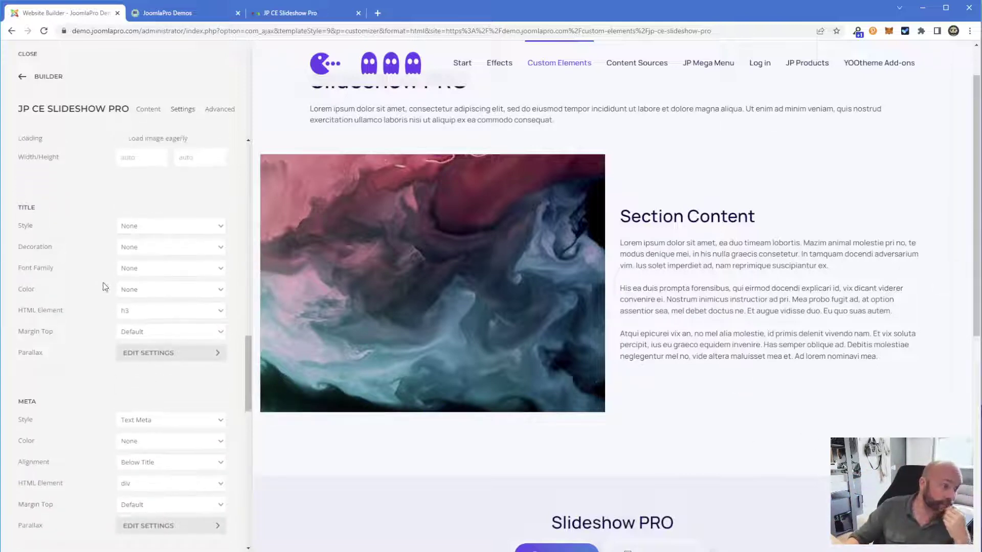
scroll(105, 302, down, 3)
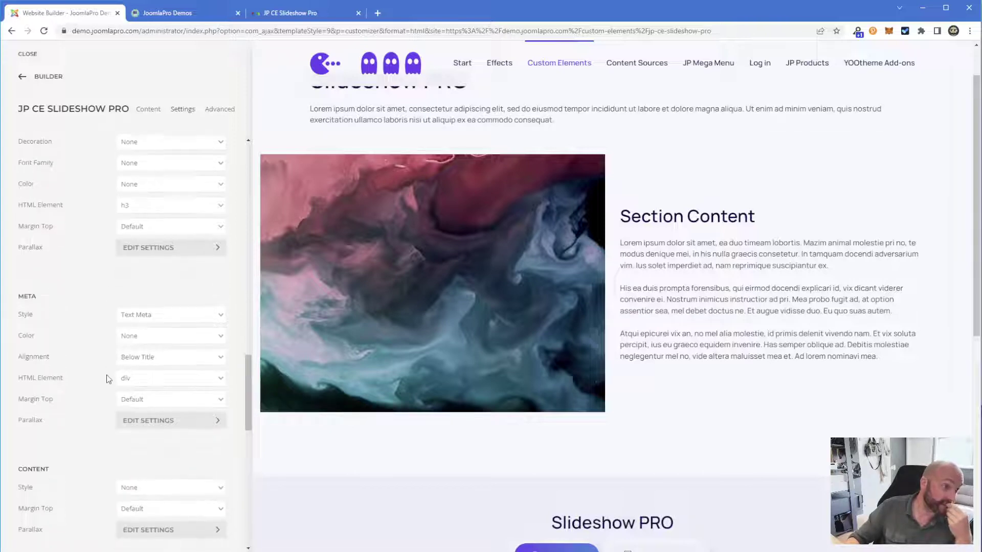
scroll(106, 375, down, 8)
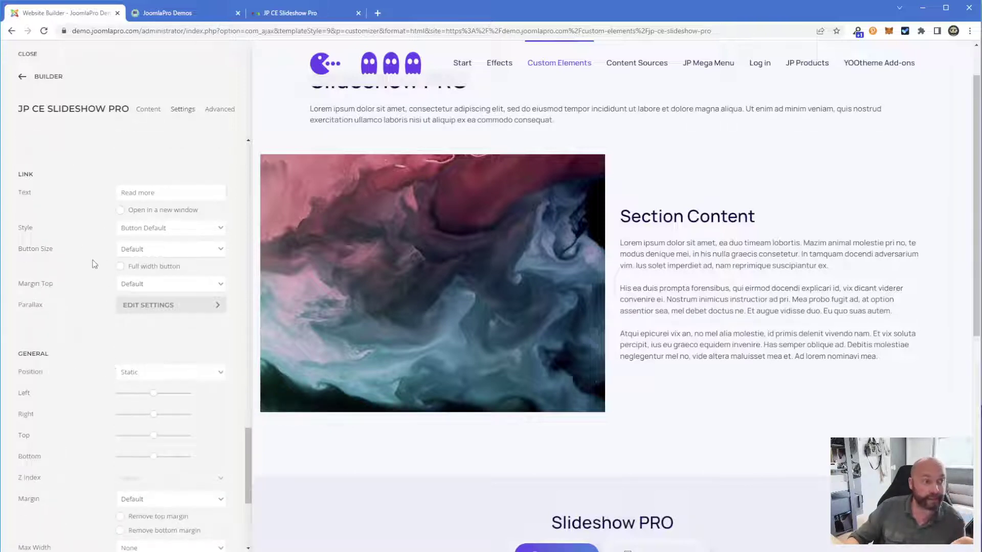
scroll(92, 263, up, 2)
scroll(51, 261, up, 8)
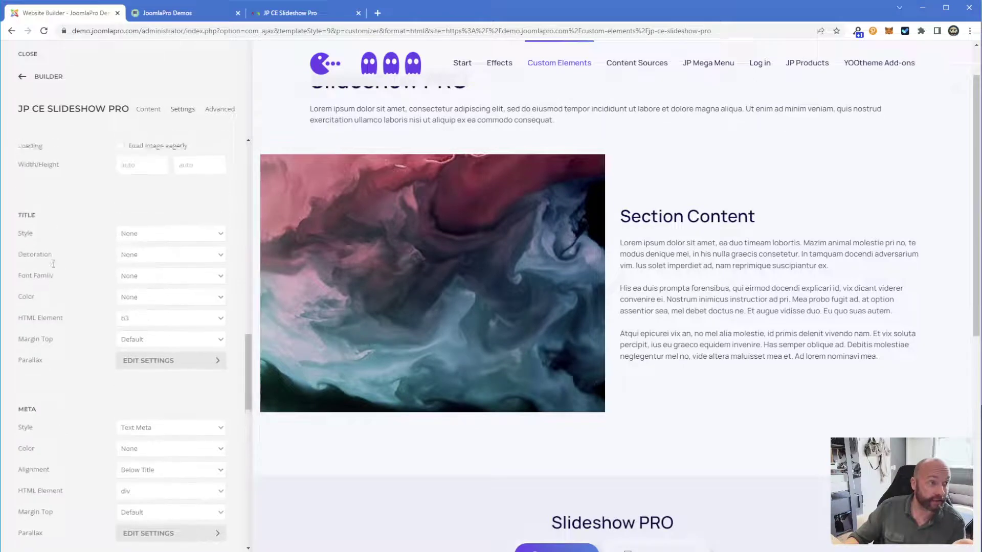
scroll(59, 302, down, 6)
scroll(65, 306, down, 7)
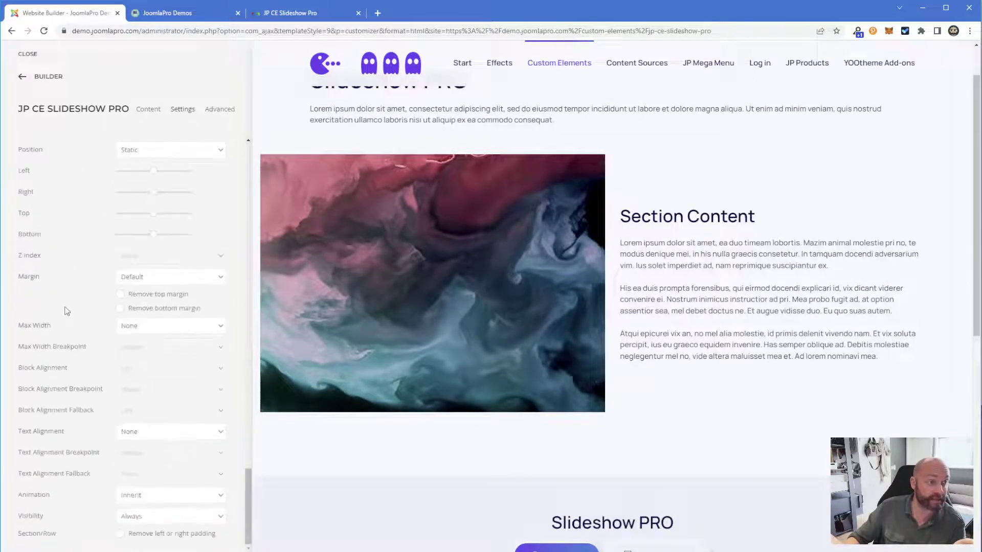
scroll(64, 274, up, 6)
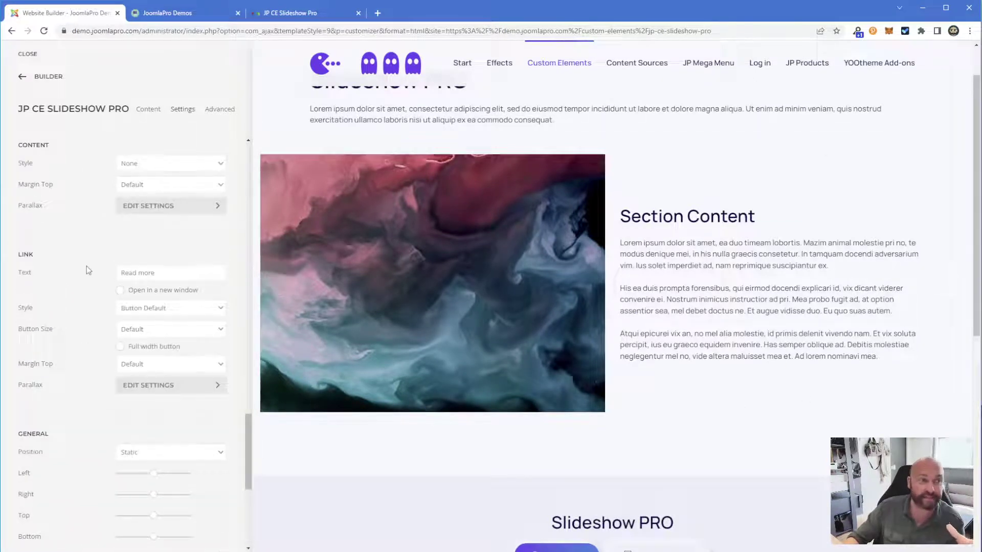
scroll(88, 268, up, 10)
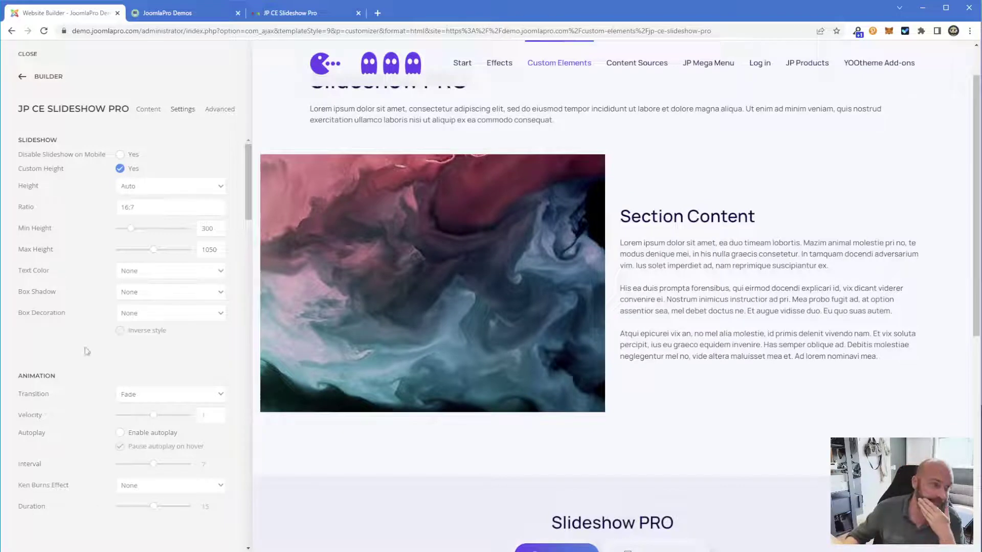
scroll(135, 439, down, 1)
scroll(420, 328, up, 1)
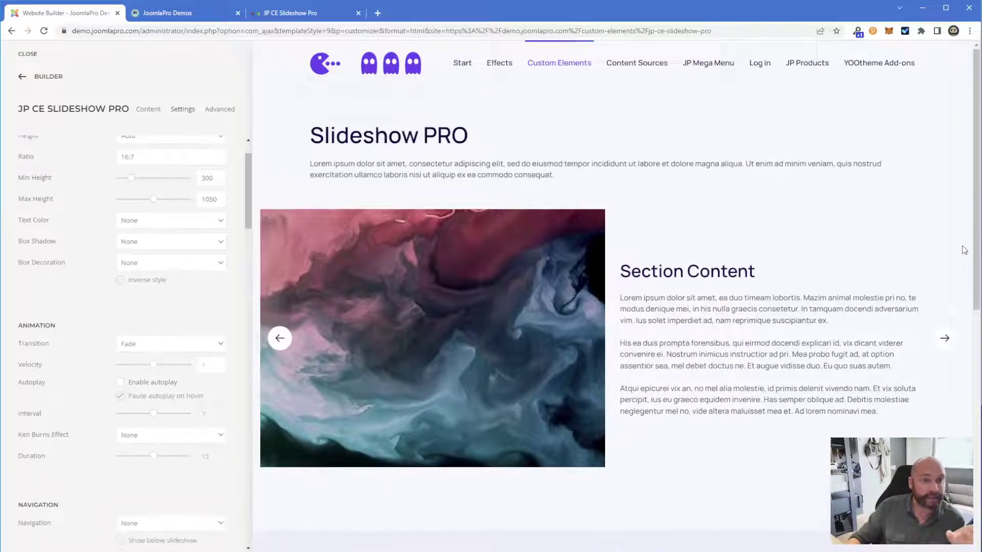
- Narrow the browser window to a mobile width and set the slideshow's Min Height to 700
drag(977, 226, 506, 227)
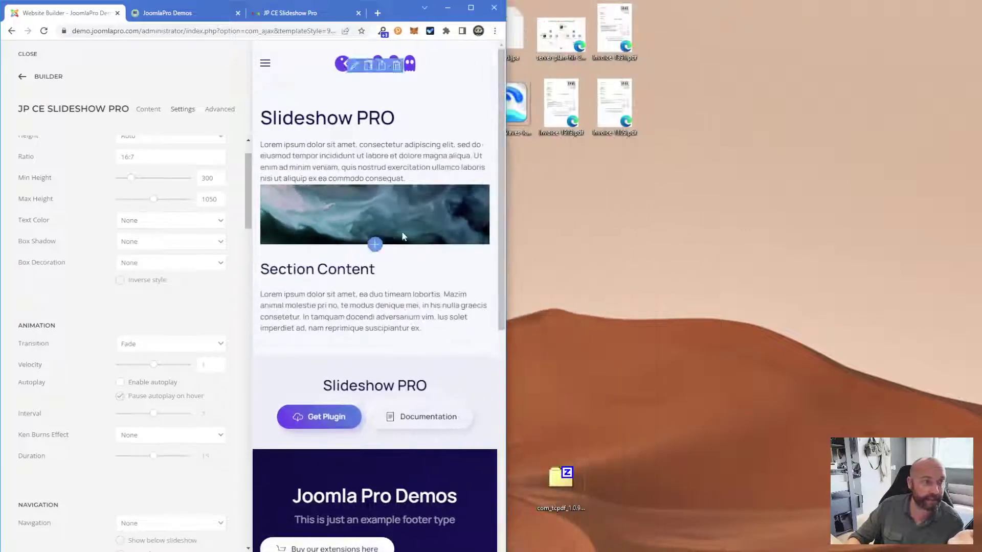
scroll(154, 260, up, 1)
drag(134, 233, 177, 229)
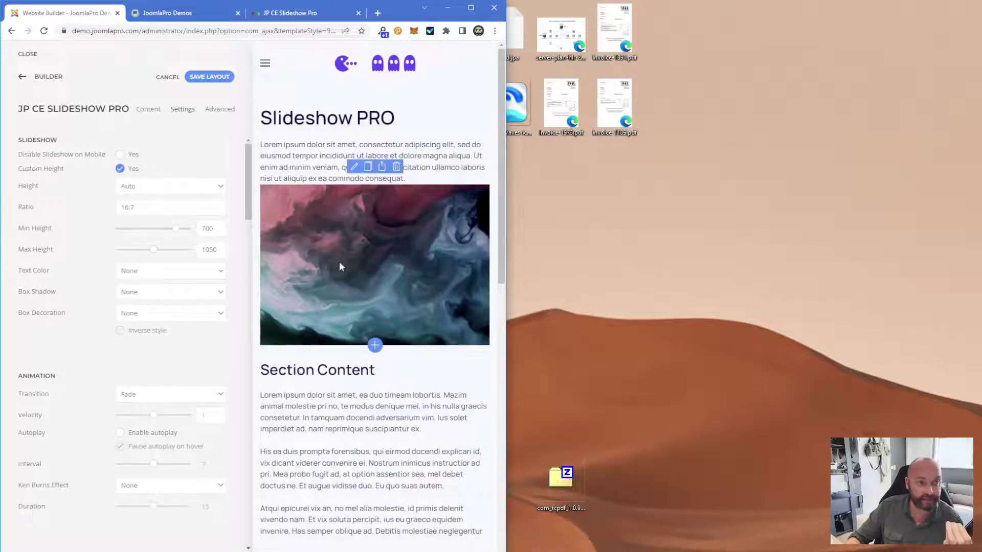
- Check the narrow preview, set the slideshow's Max Height to 1750, and widen the browser window again
drag(499, 203, 501, 242)
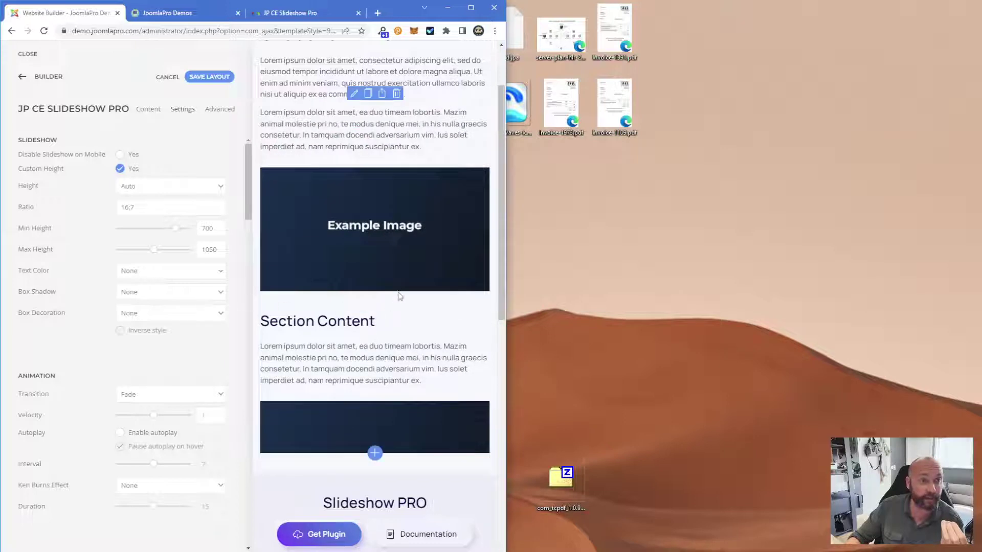
scroll(366, 219, up, 3)
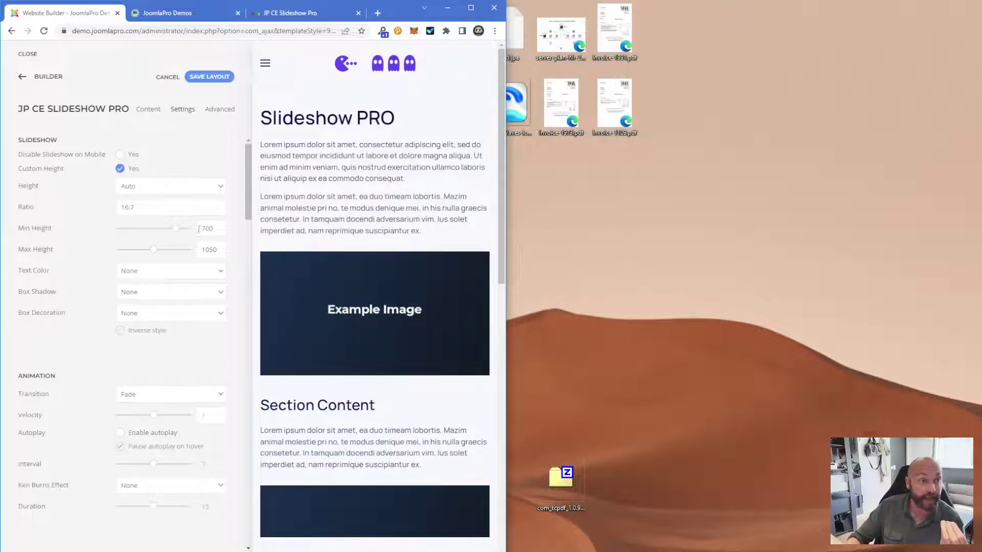
click(207, 249)
text(7)
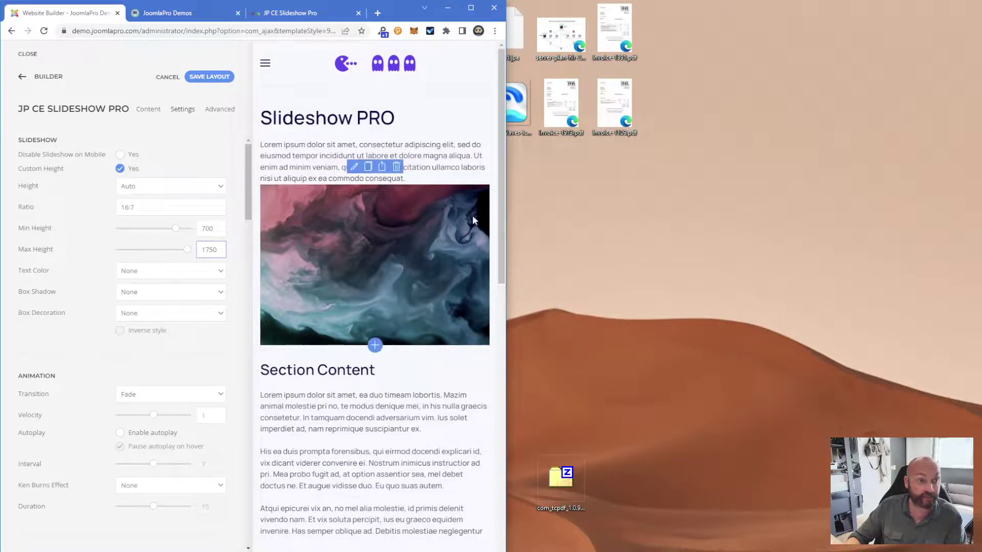
drag(508, 200, 981, 200)
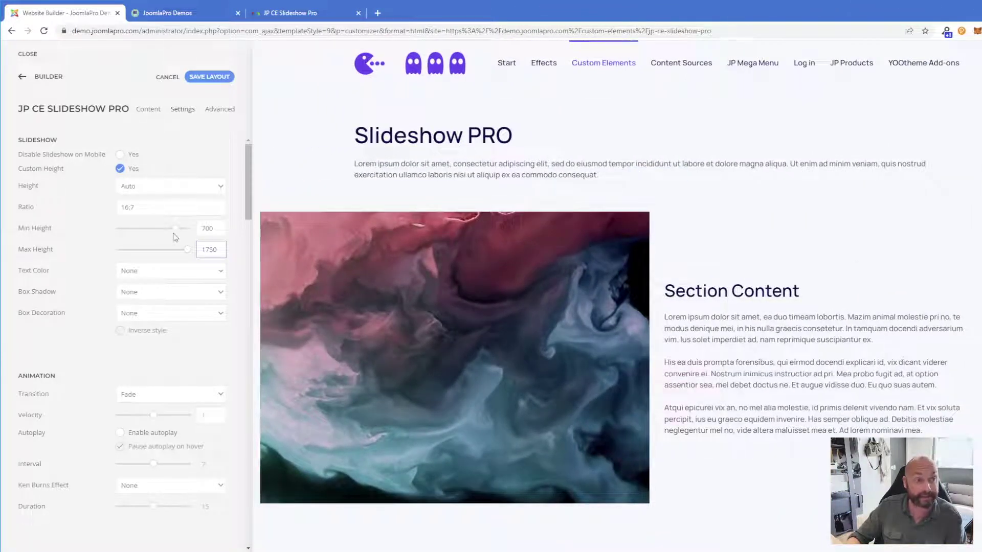
- Look at the slideshow's Ratio setting and fit the browser window to the screen width
scroll(621, 465, down, 5)
scroll(648, 485, up, 5)
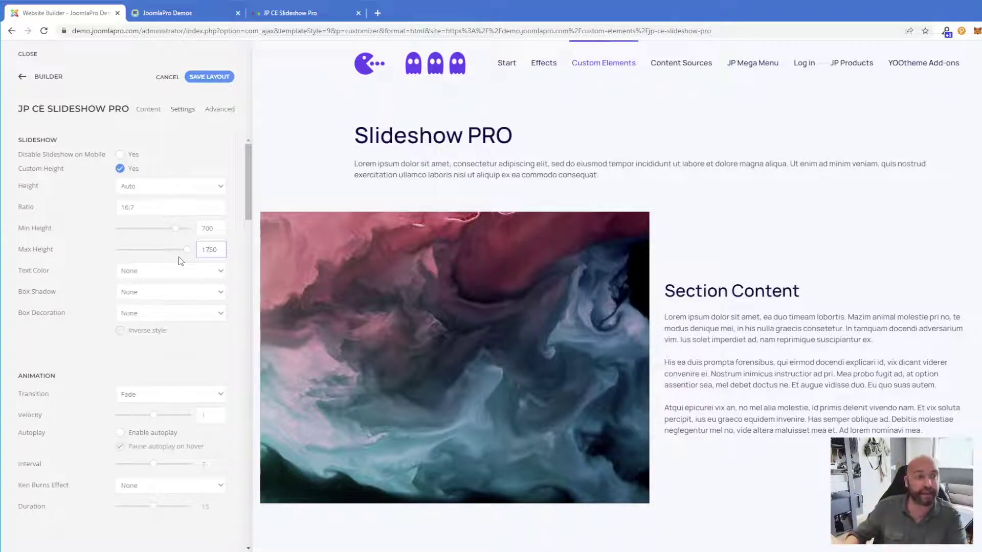
click(138, 205)
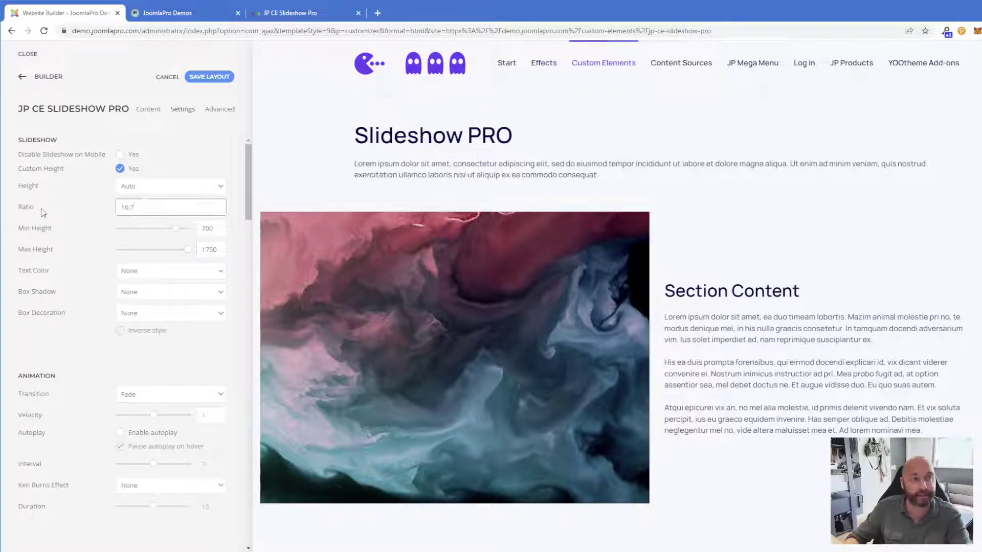
triple_click(121, 210)
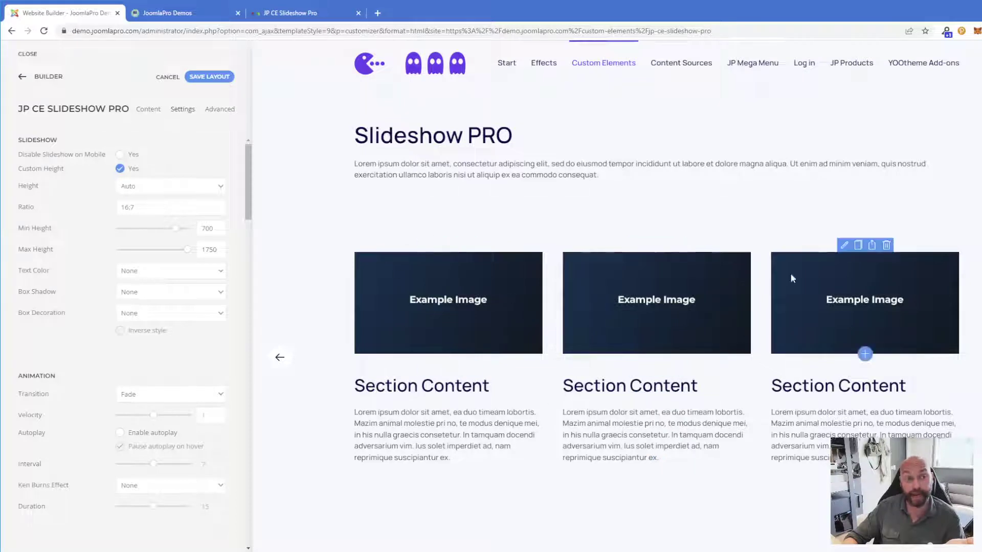
key(super+Up)
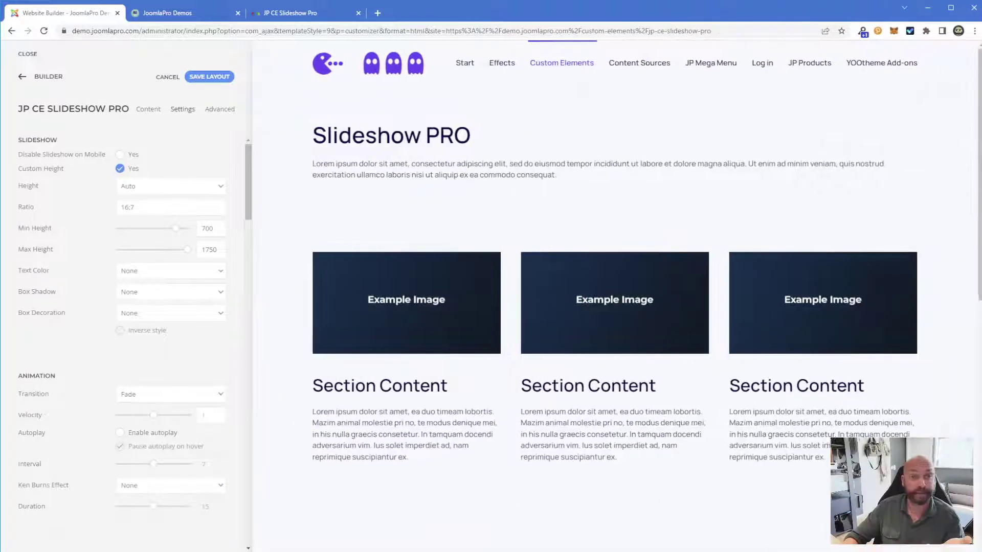
mouse_move(980, 216)
mouse_down()
mouse_move(960, 216)
mouse_move(978, 216)
mouse_up()
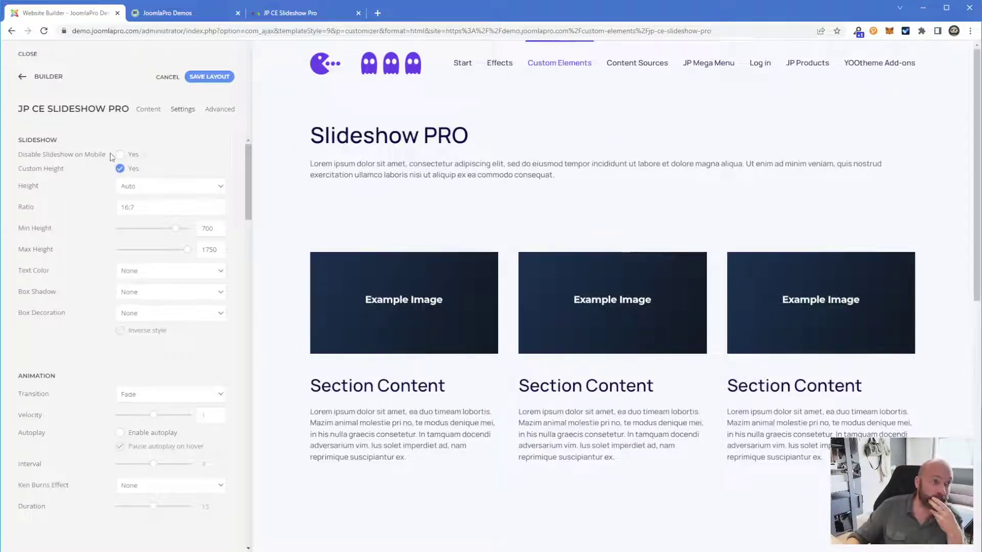
- Disable the slideshow on mobile and save the layout
drag(18, 154, 93, 154)
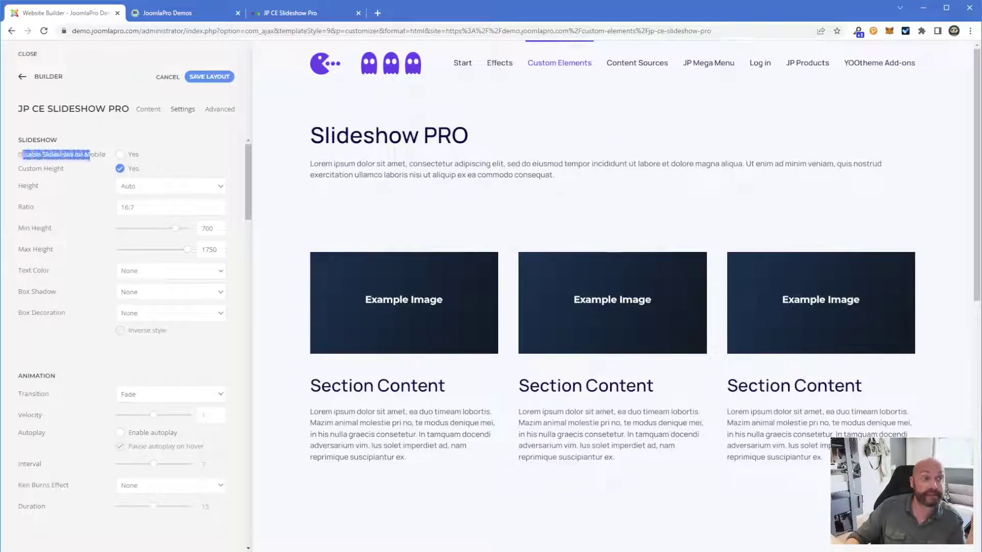
click(144, 166)
click(122, 158)
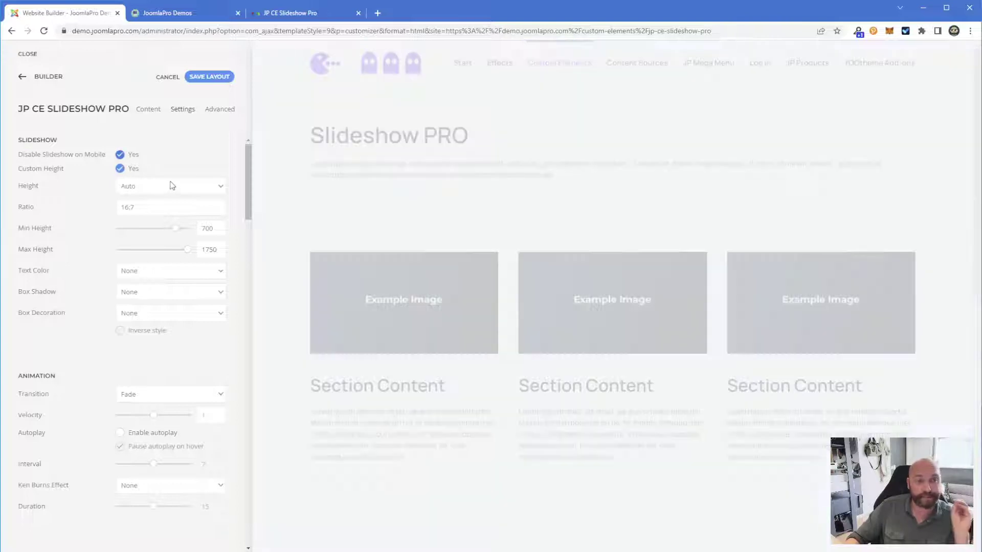
click(217, 77)
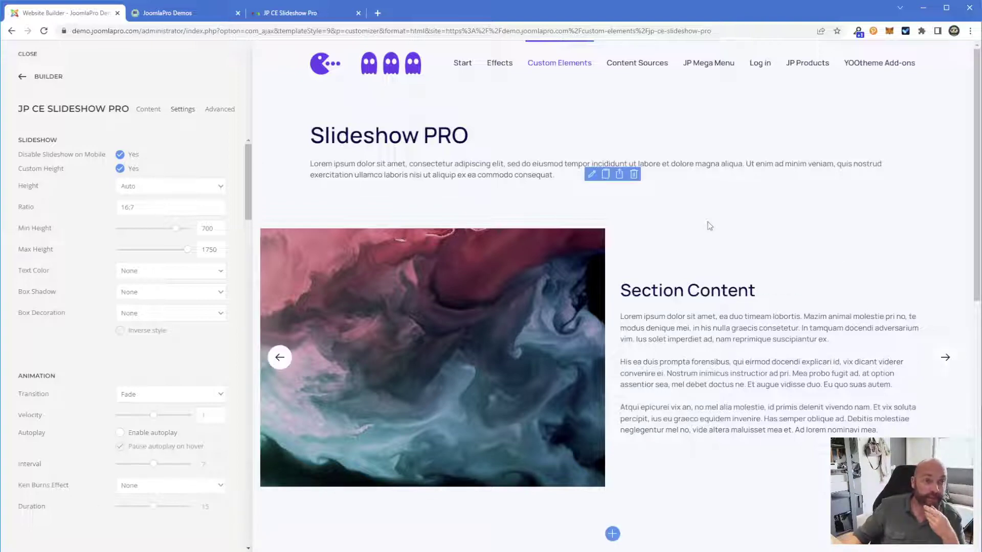
- Advance through the slides in the preview to check the slideshow on desktop
scroll(869, 281, down, 1)
click(945, 307)
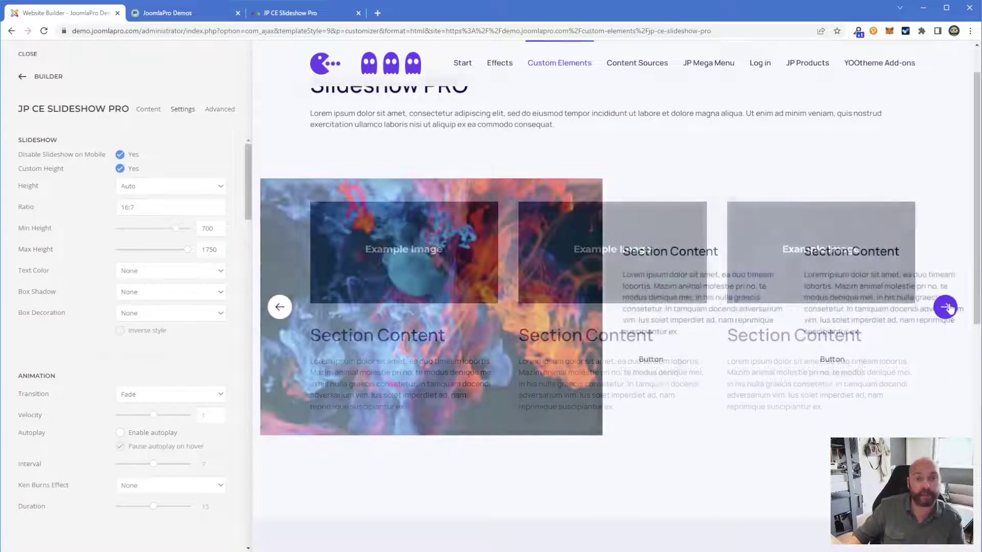
click(947, 307)
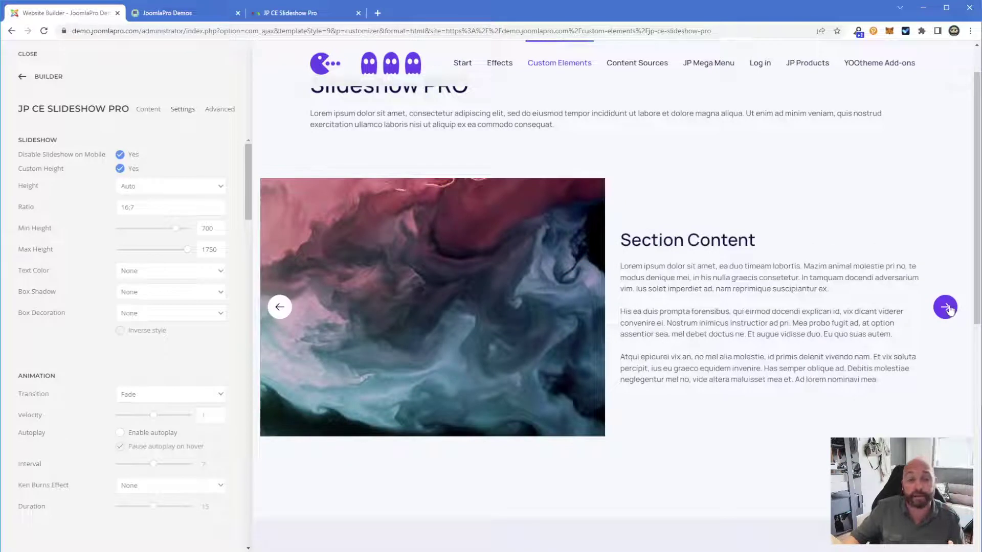
scroll(705, 331, up, 1)
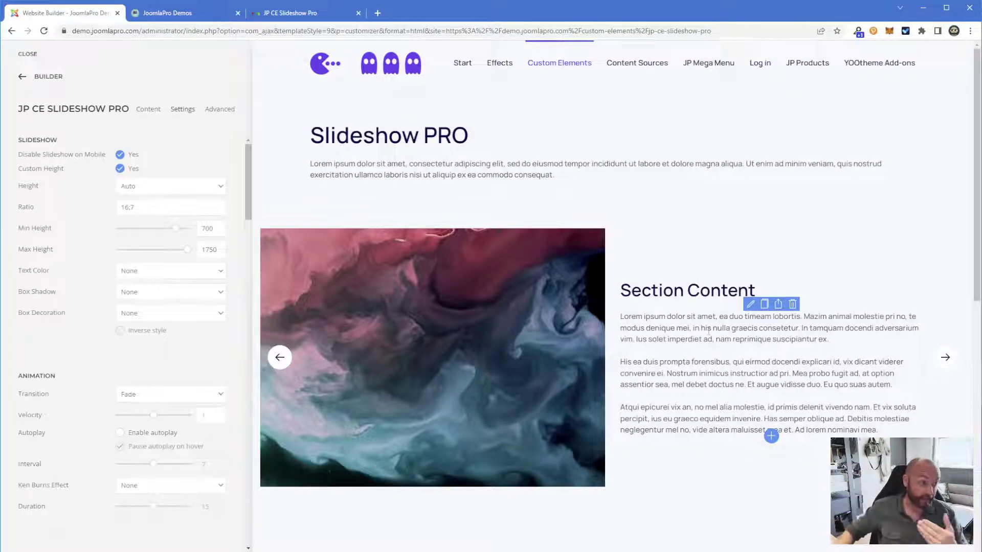
- Set the slideshow's Height to Viewport and advance the preview by one slide
click(156, 190)
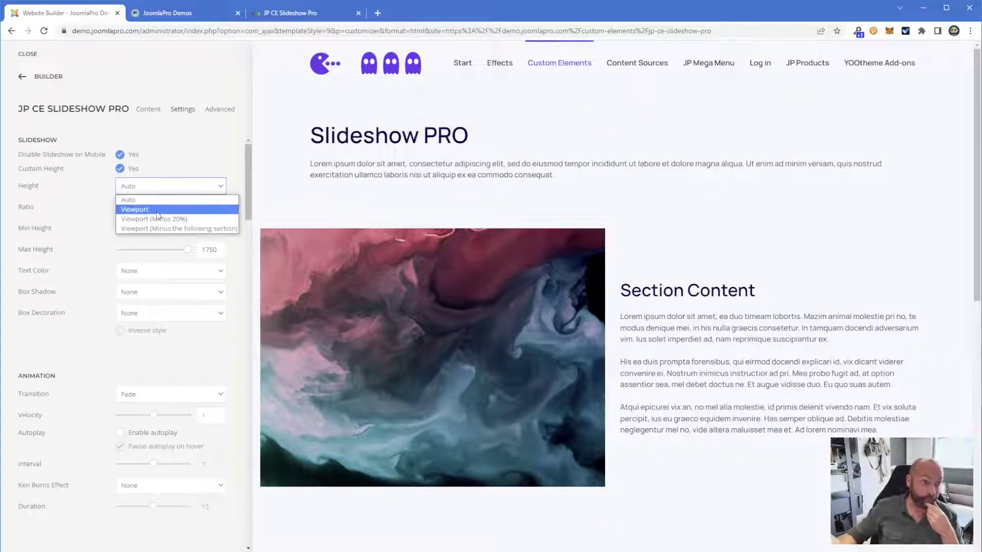
click(154, 210)
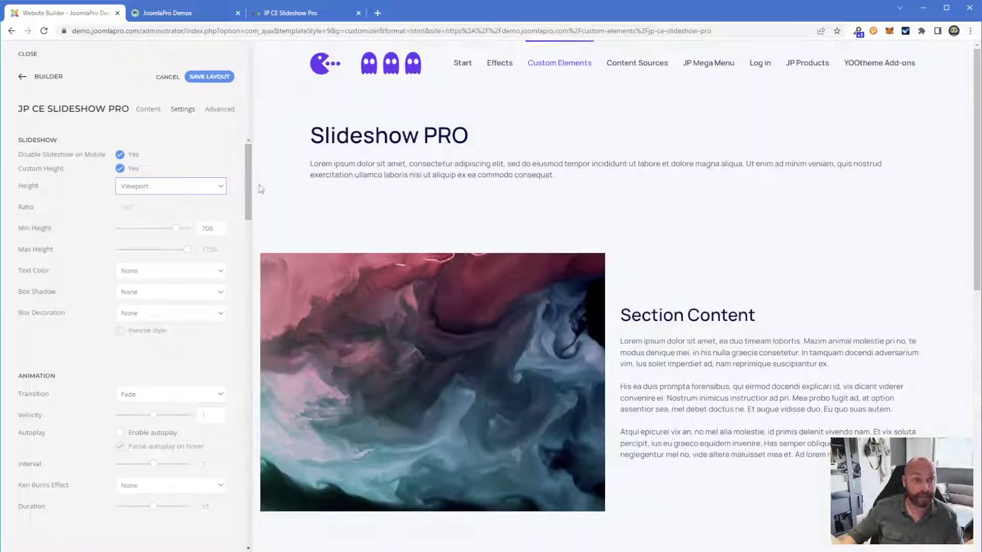
scroll(427, 218, up, 3)
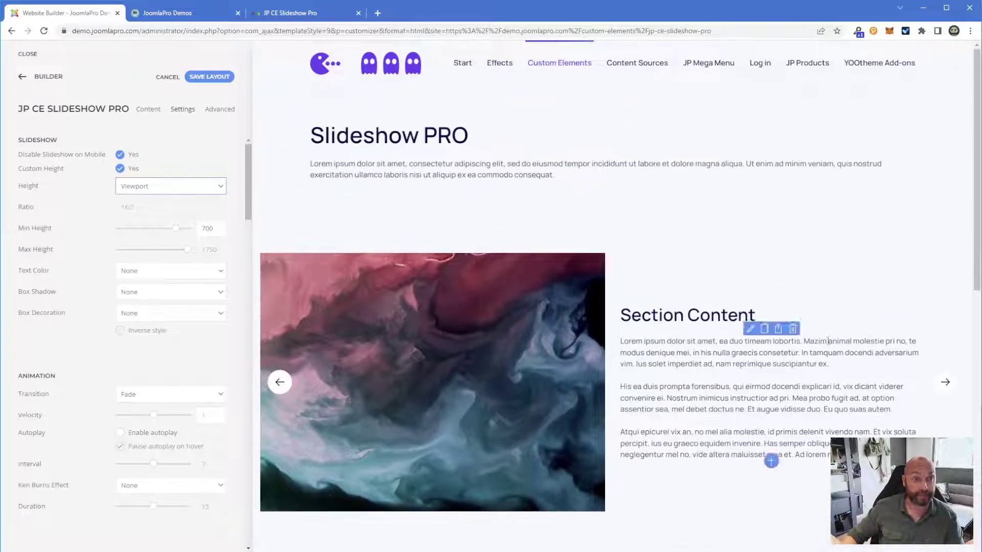
click(947, 384)
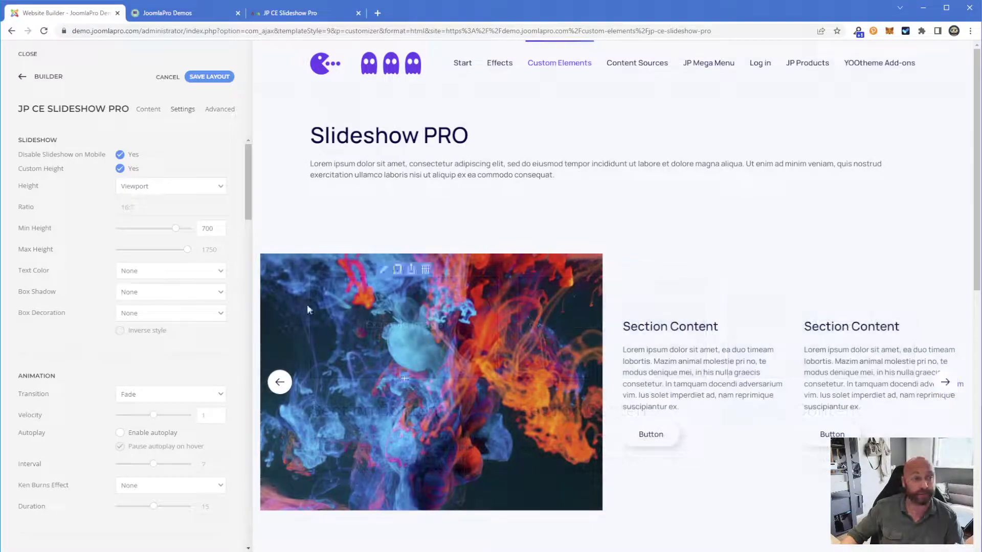
- Set the slideshow's Transition to Scale and advance the preview slides to check the effect
click(153, 401)
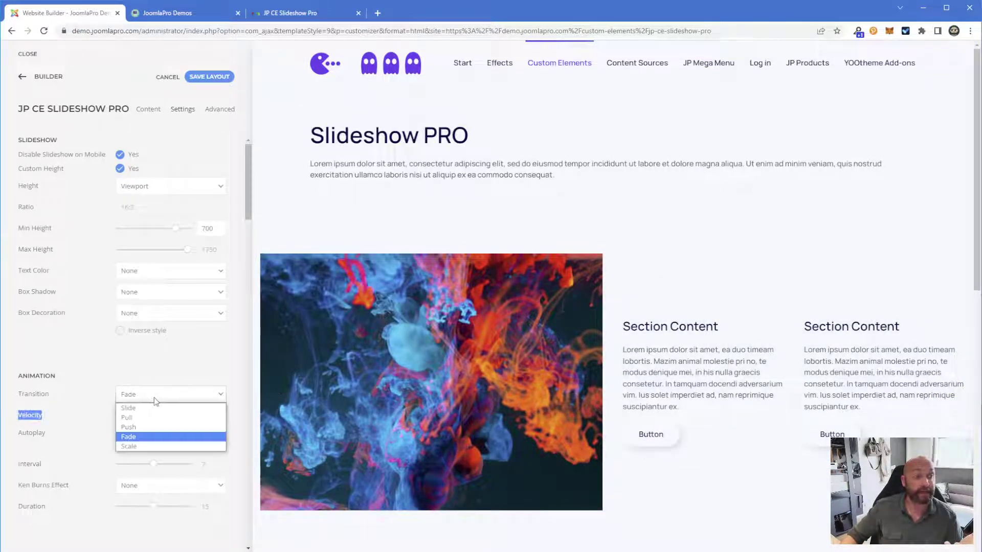
click(154, 445)
click(946, 382)
click(946, 383)
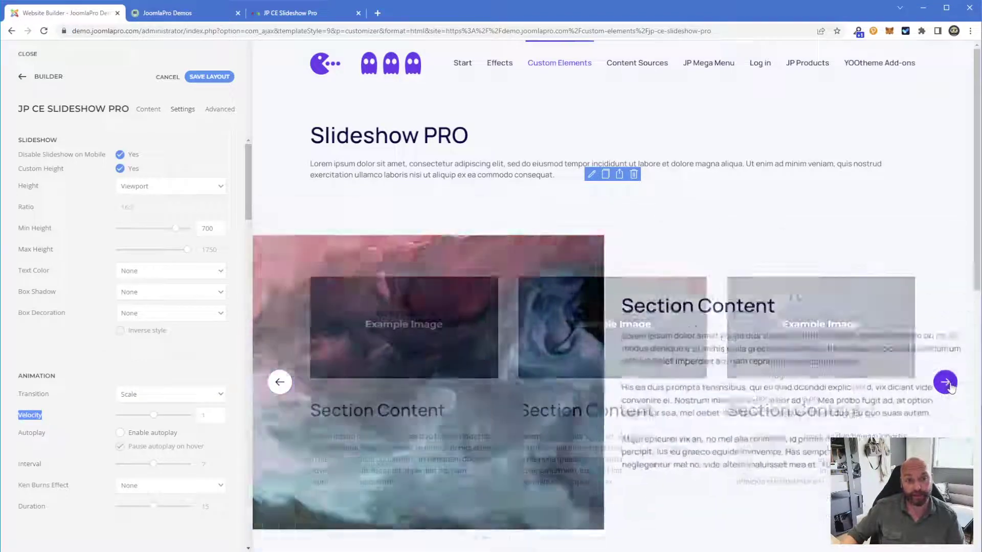
- Continue through the section slides in the preview to examine the Scale transition between them
click(945, 382)
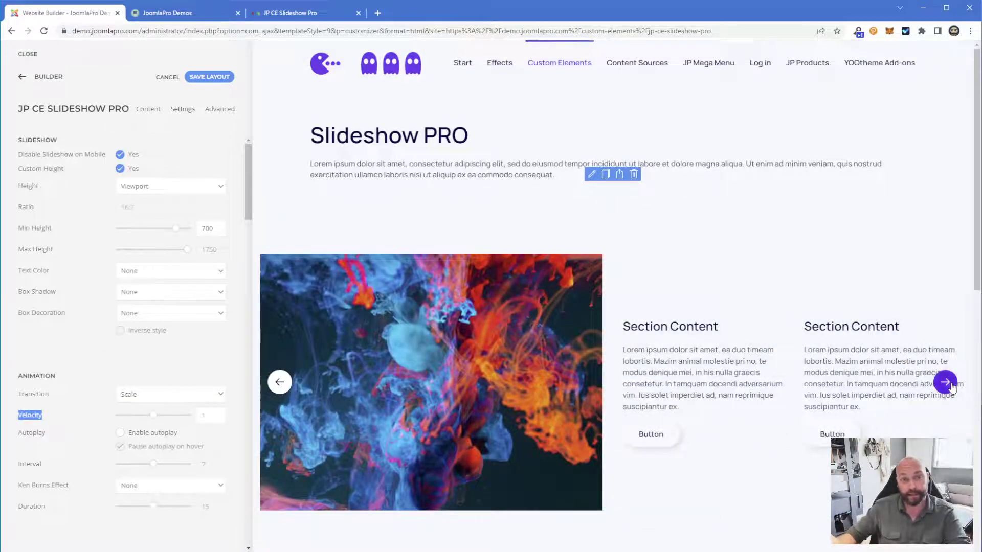
click(946, 382)
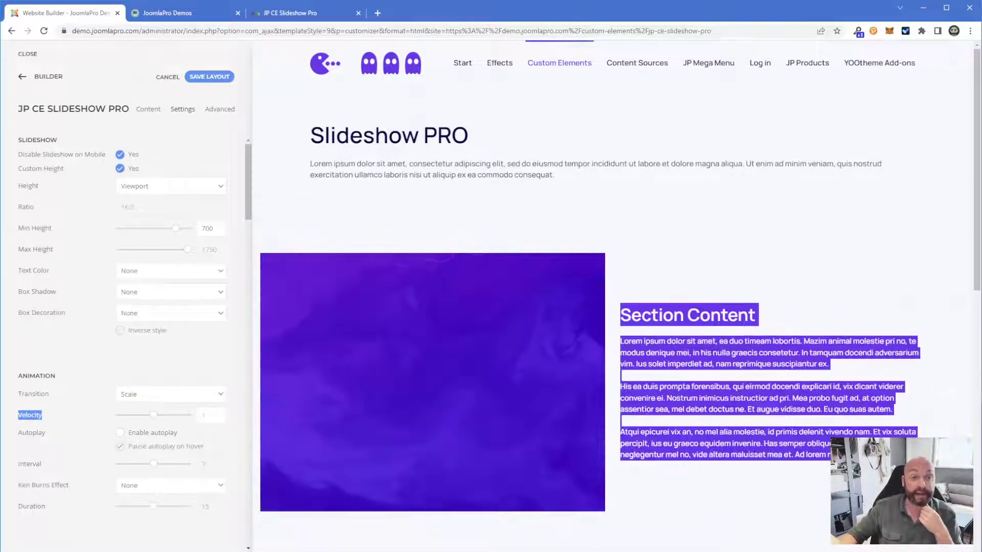
click(945, 382)
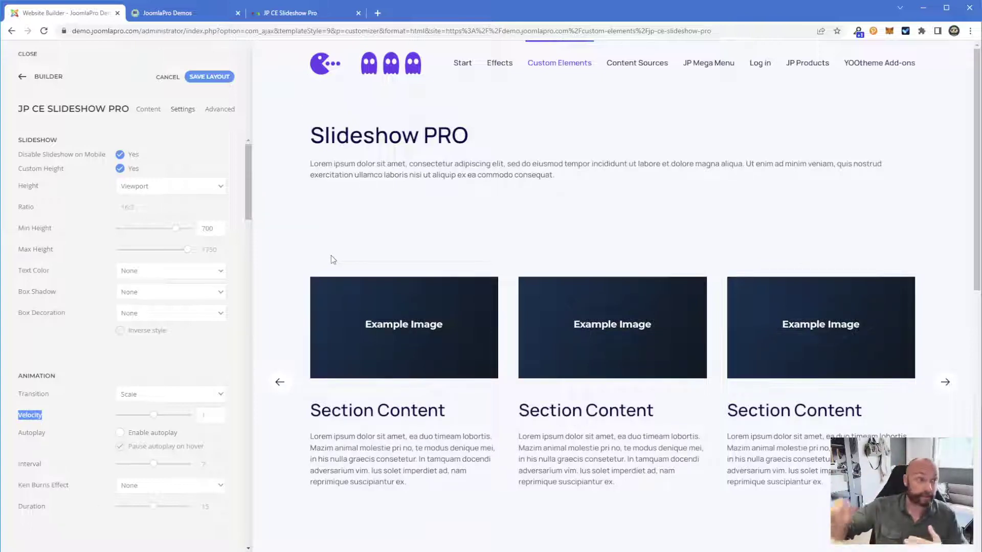
- Delete the JP CE Slideshow Pro element from the builder layout and look through the sections in the phone-size preview
click(51, 78)
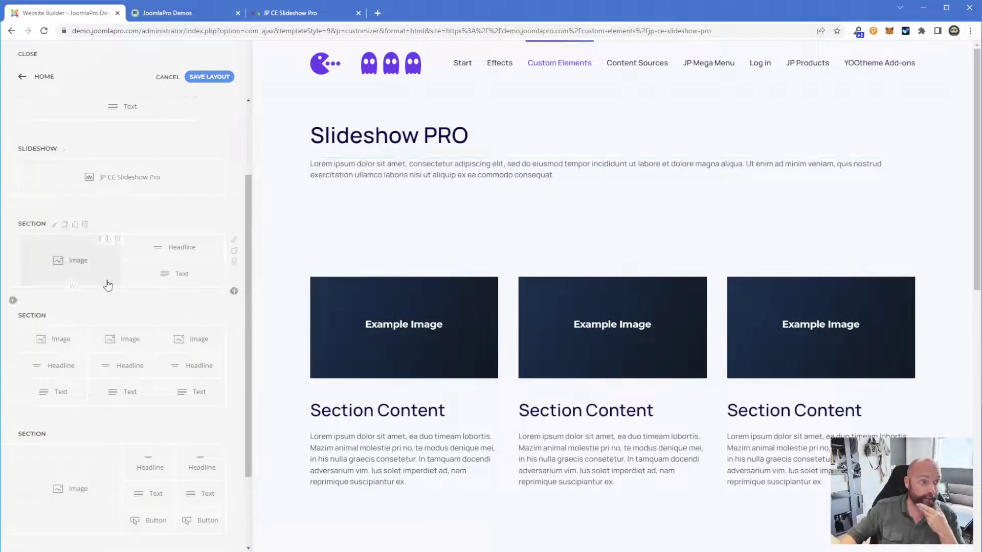
click(222, 165)
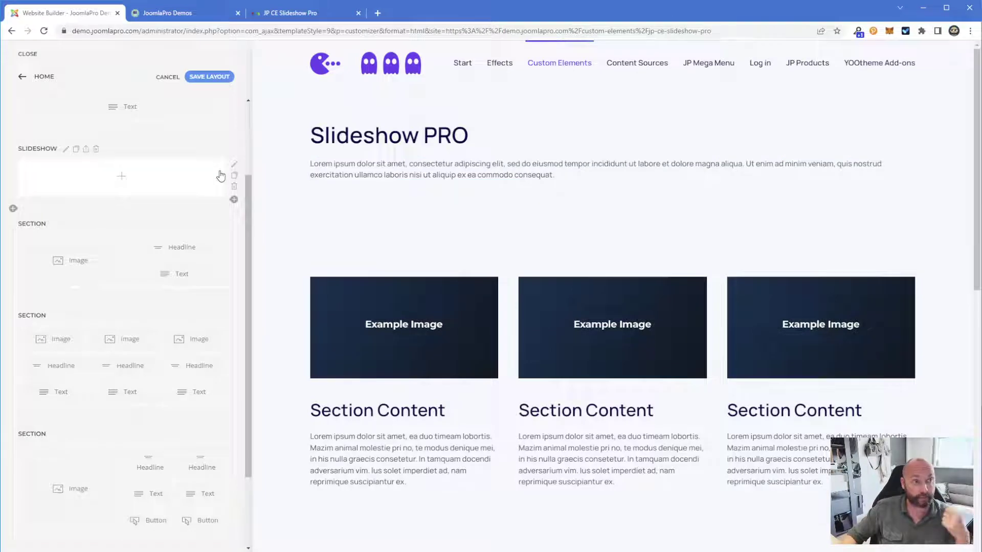
scroll(941, 262, down, 4)
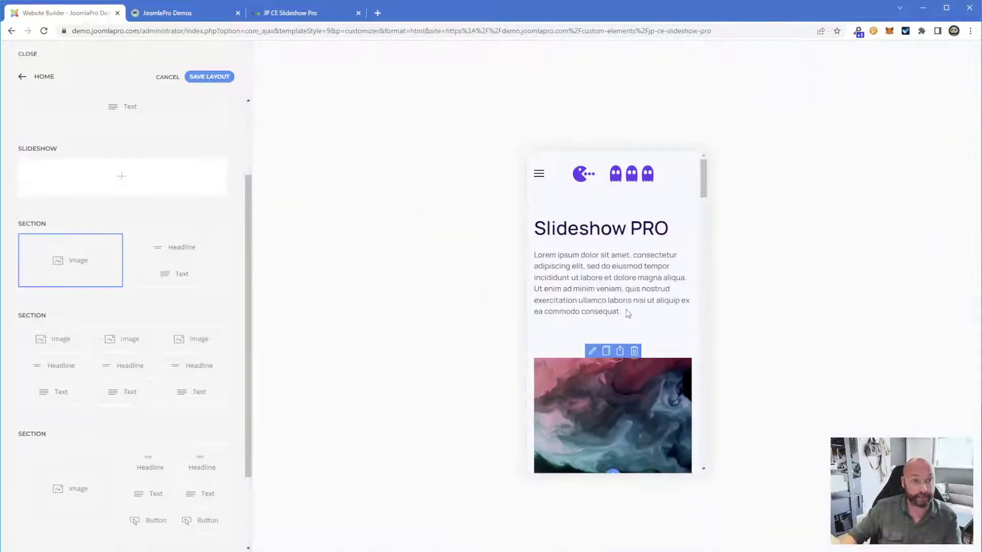
scroll(613, 340, down, 3)
scroll(624, 327, down, 10)
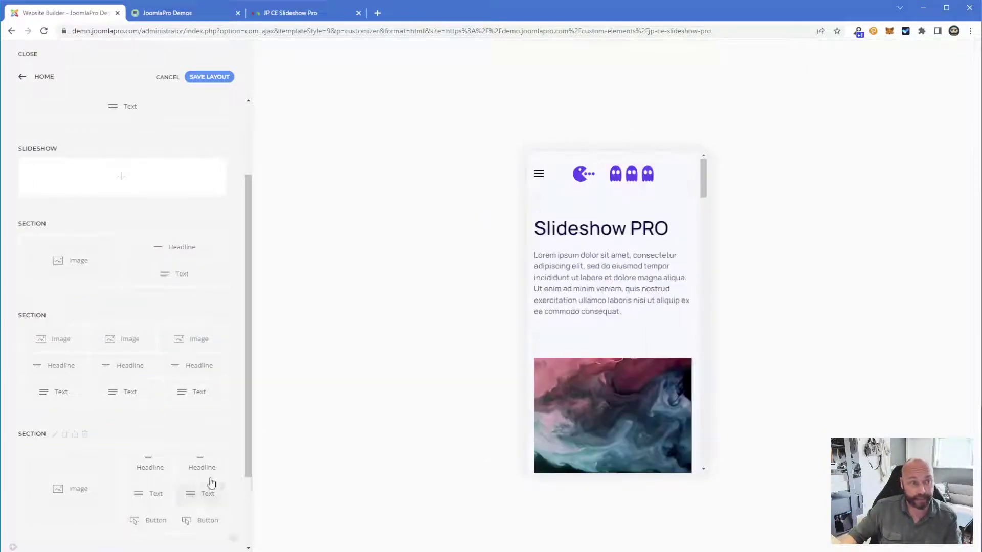
- Discard the unsaved layout changes and advance the slideshow by one slide in the desktop preview
click(168, 78)
click(604, 136)
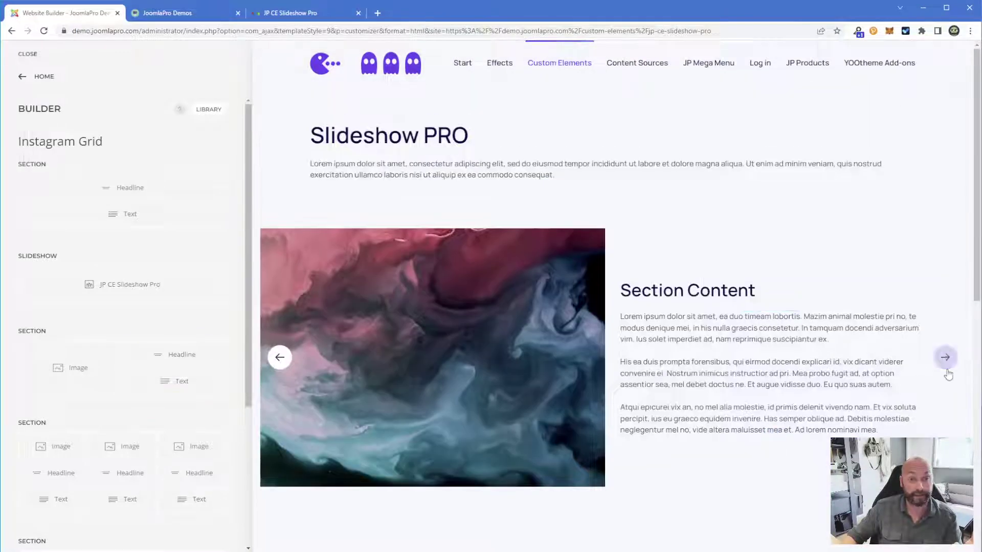
click(946, 366)
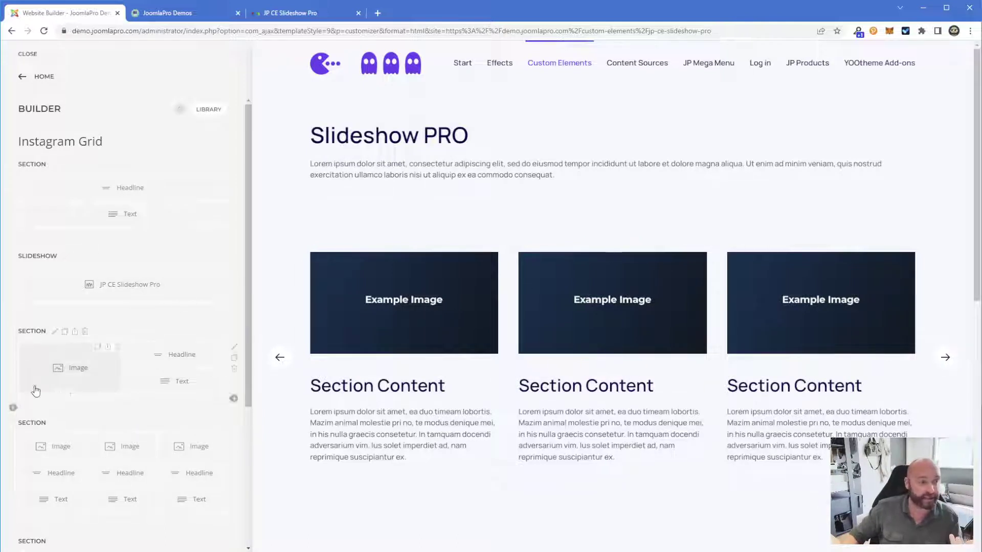
- Review the settings of the first section below the slideshow and return to the main YOOtheme overview
click(54, 332)
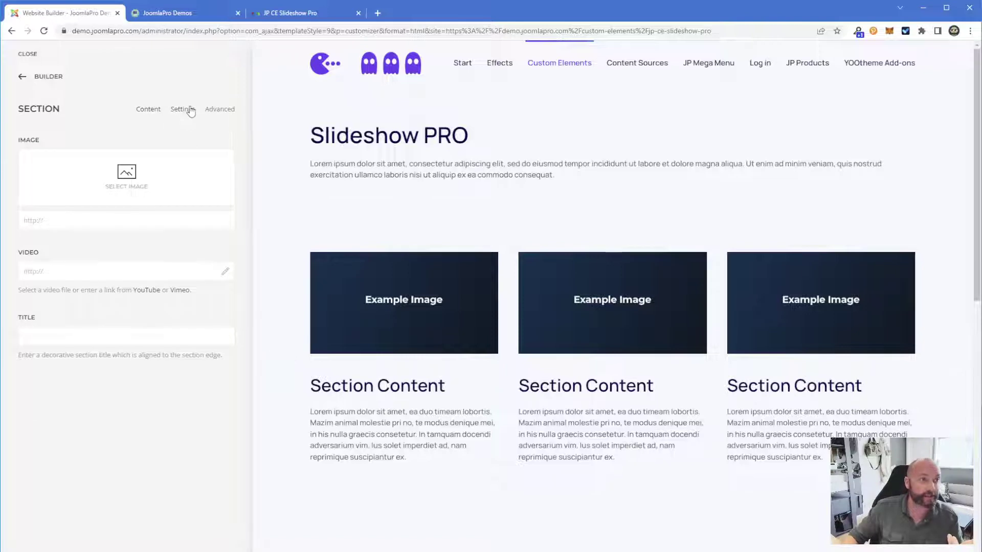
click(190, 112)
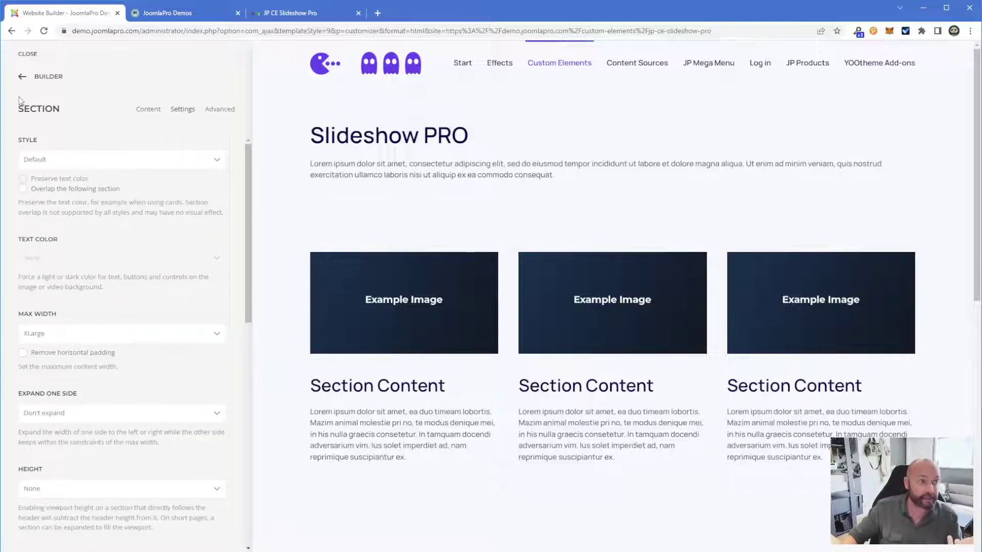
click(35, 76)
click(38, 76)
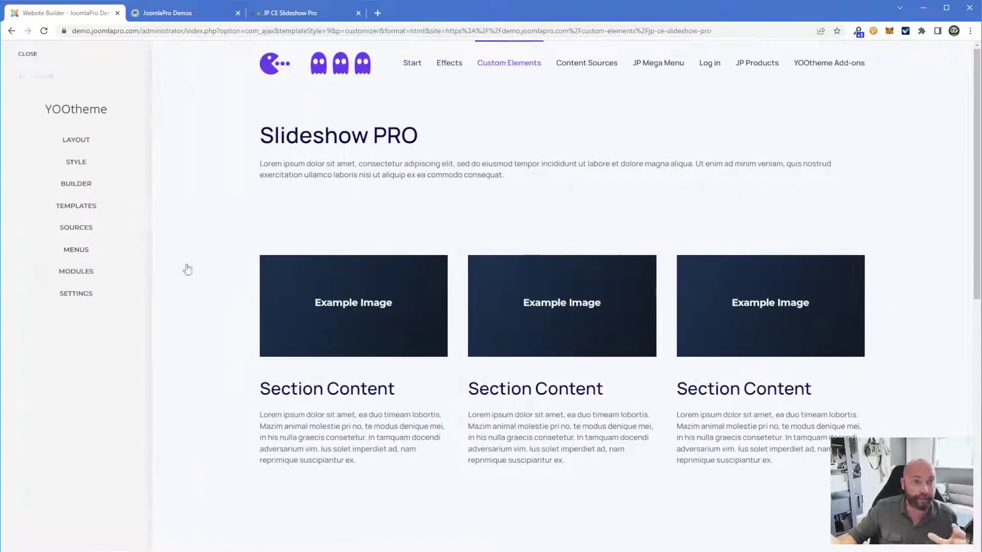
mouse_move(455, 363)
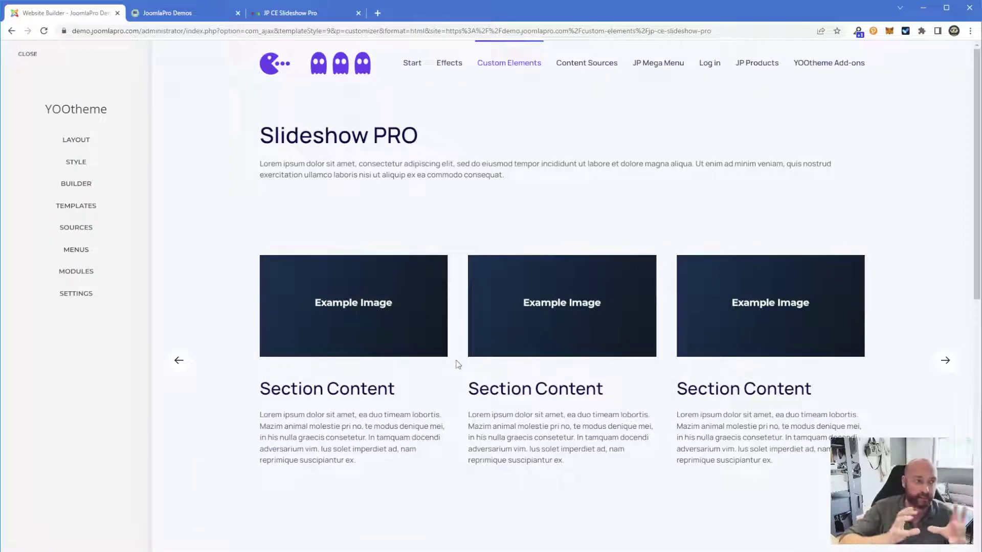
- Review the Content Padding options of the first item in the JP CE Slideshow Pro element
click(78, 184)
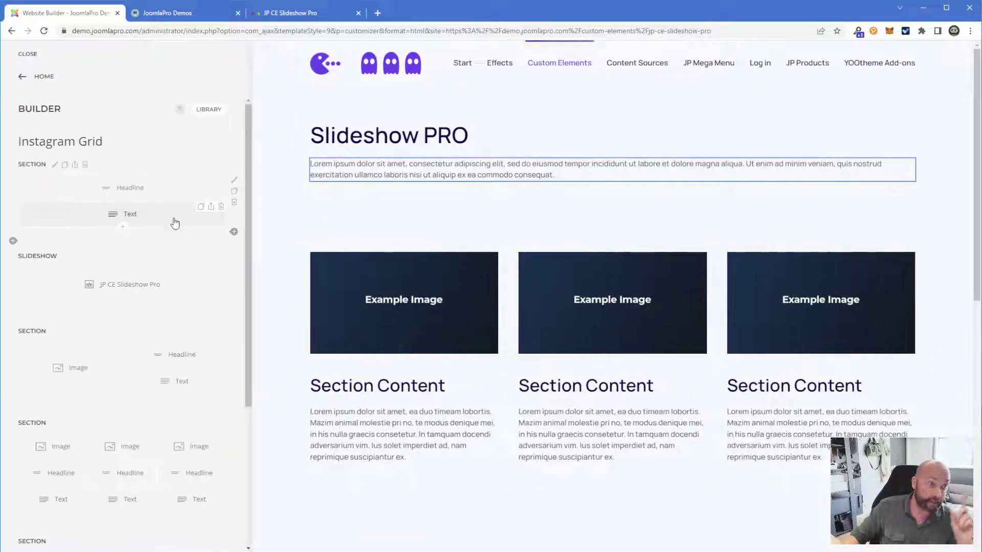
click(139, 286)
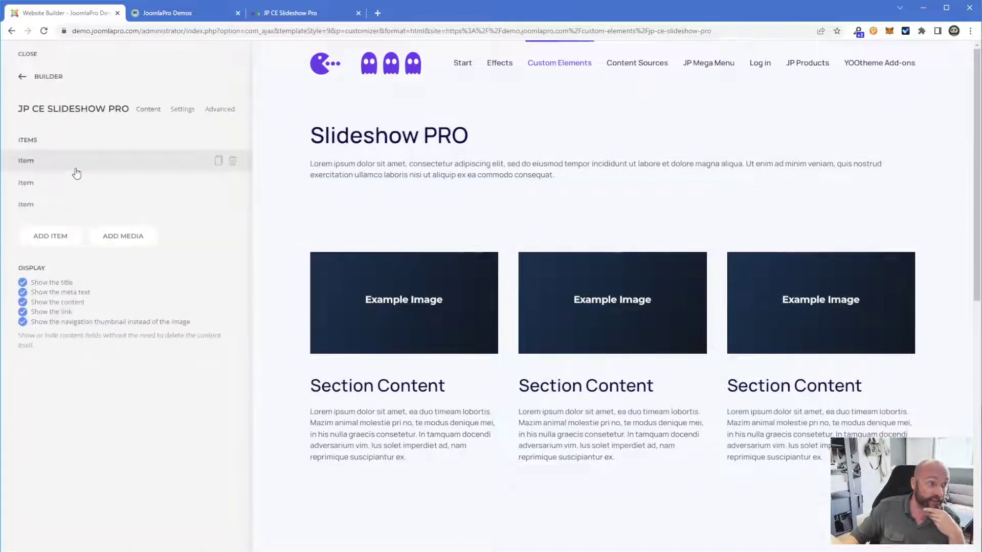
click(75, 170)
scroll(184, 373, down, 1)
click(91, 481)
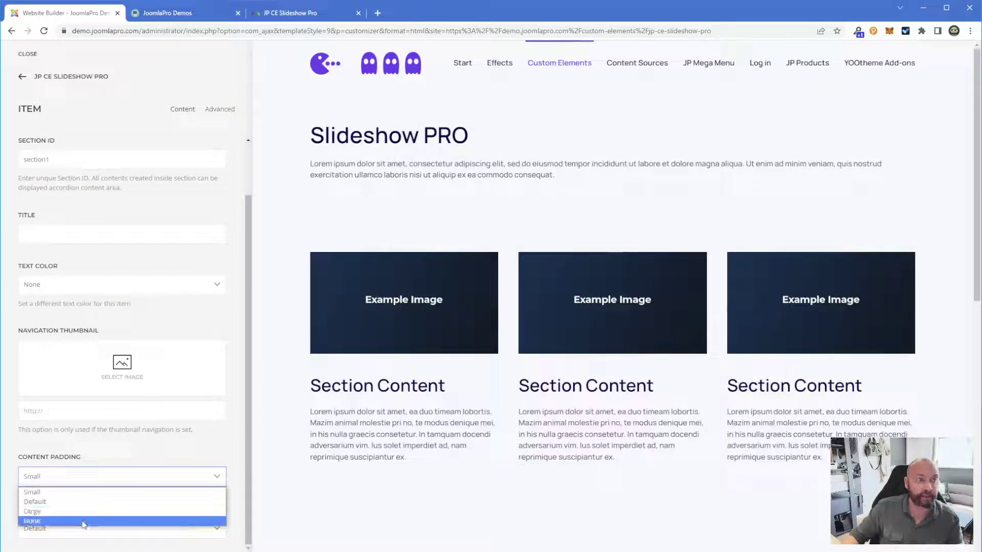
click(84, 474)
click(77, 81)
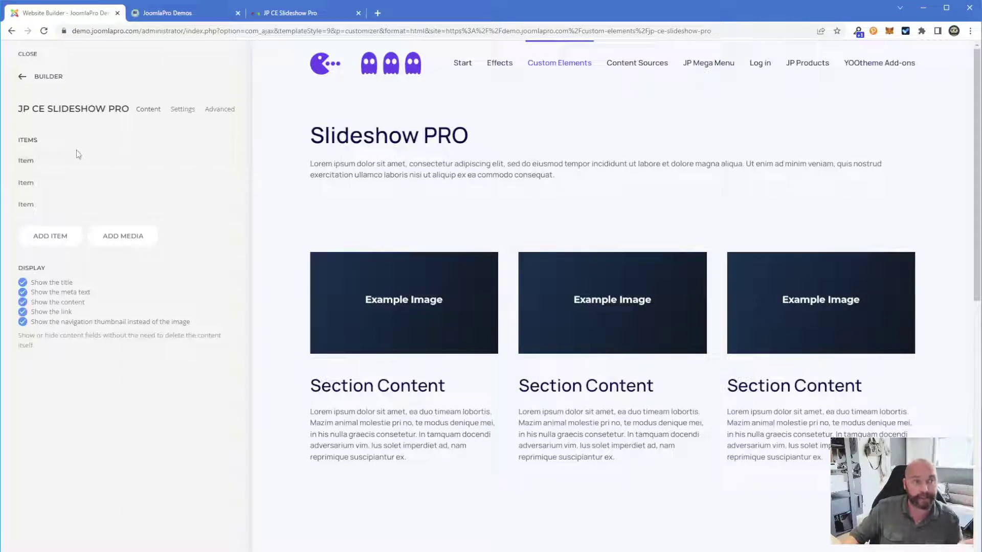
- Leave the layout builder and switch to the JP CE Slideshow Pro product page on the JoomlaPro site
click(46, 83)
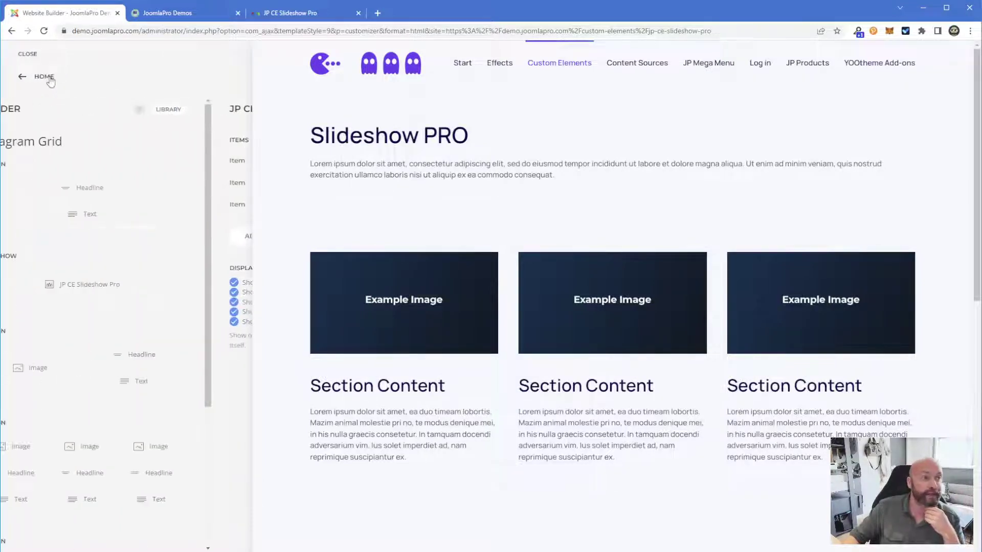
click(49, 78)
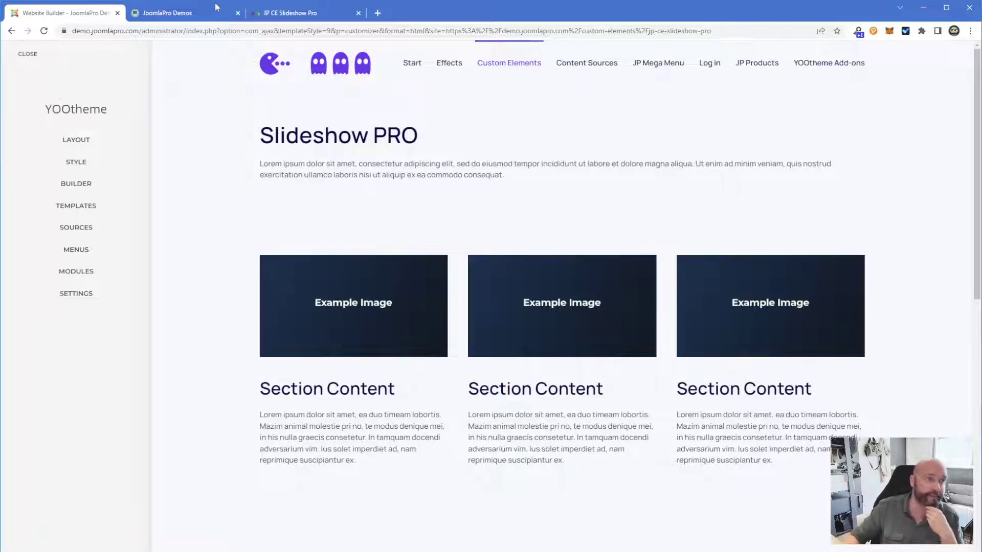
click(278, 13)
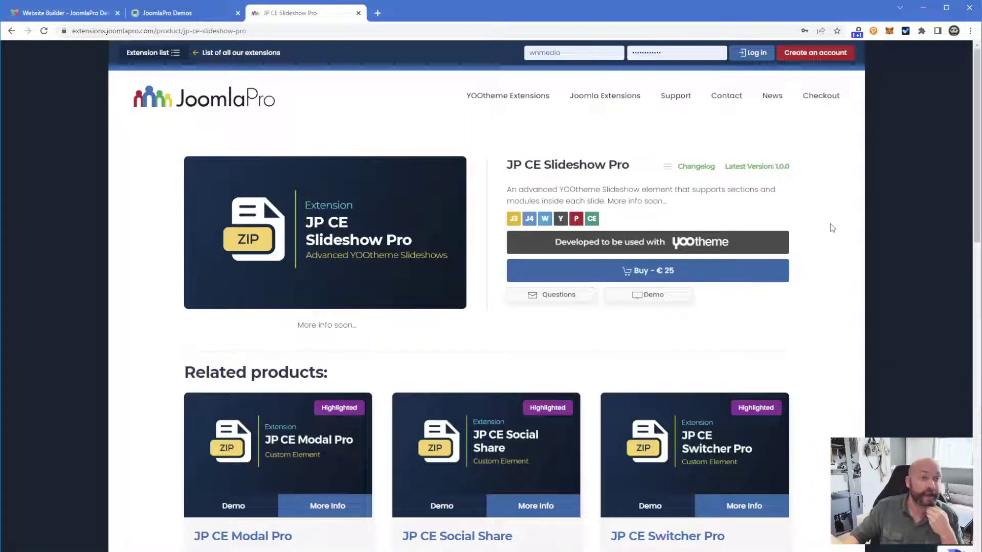